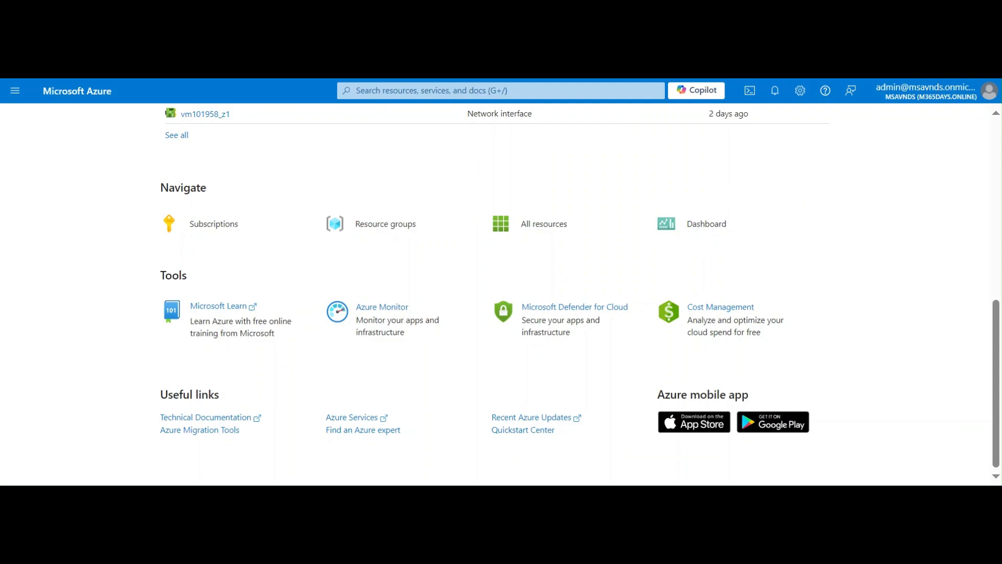
Find the Quotas service with the portal search and open its Compute quotas list.
left_click(423, 91)
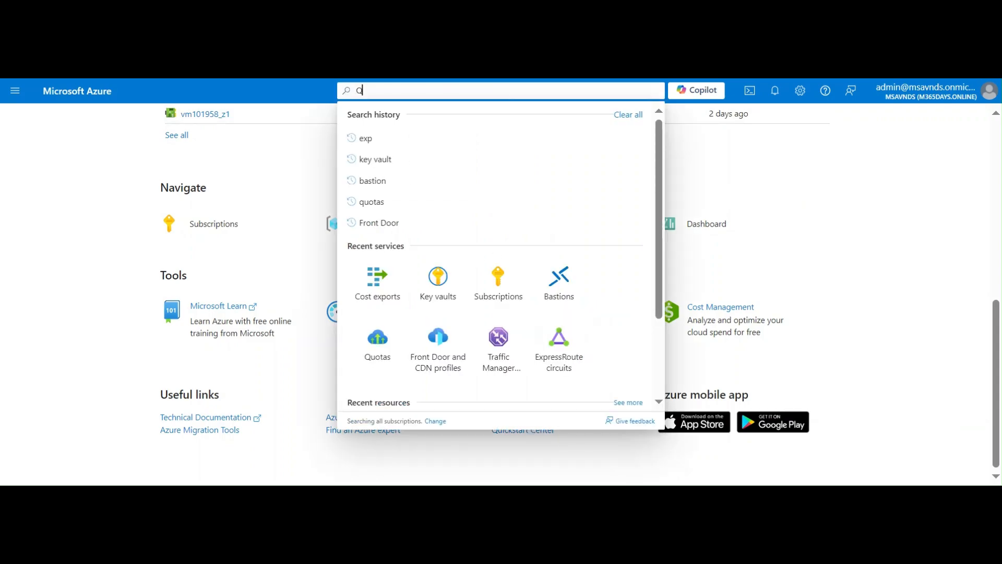
type("Quotas")
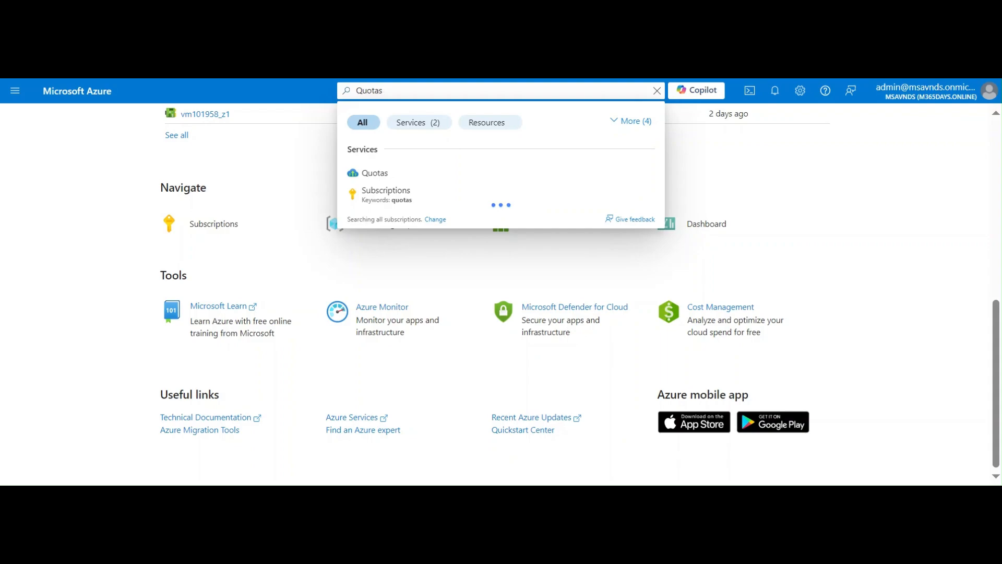
left_click(377, 175)
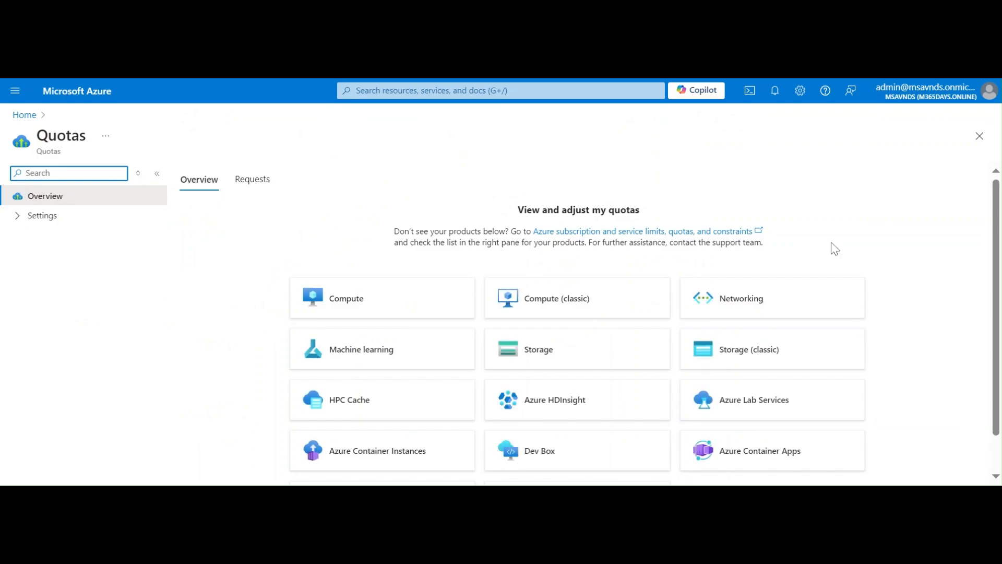
scroll(926, 289, "down", 1)
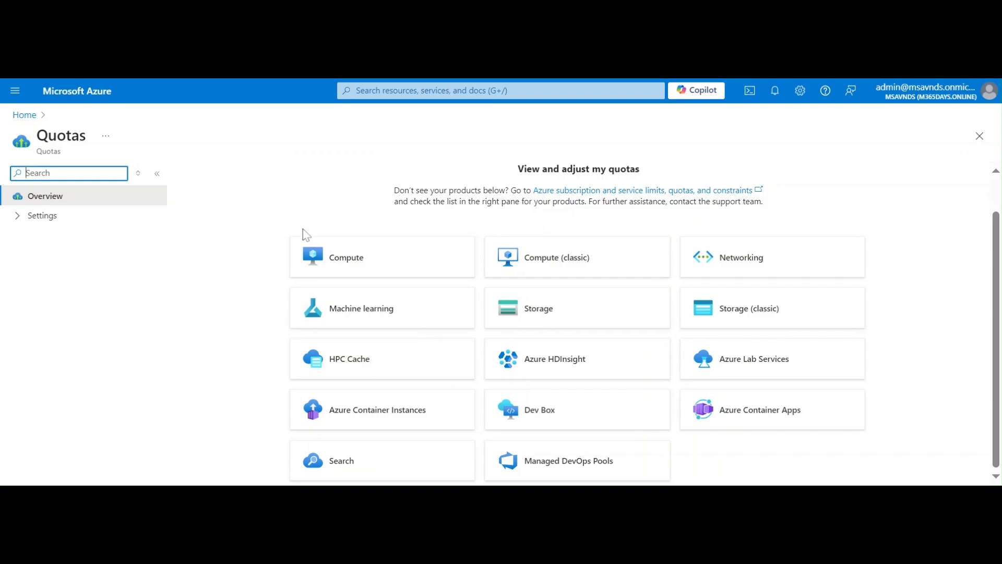
left_click(365, 258)
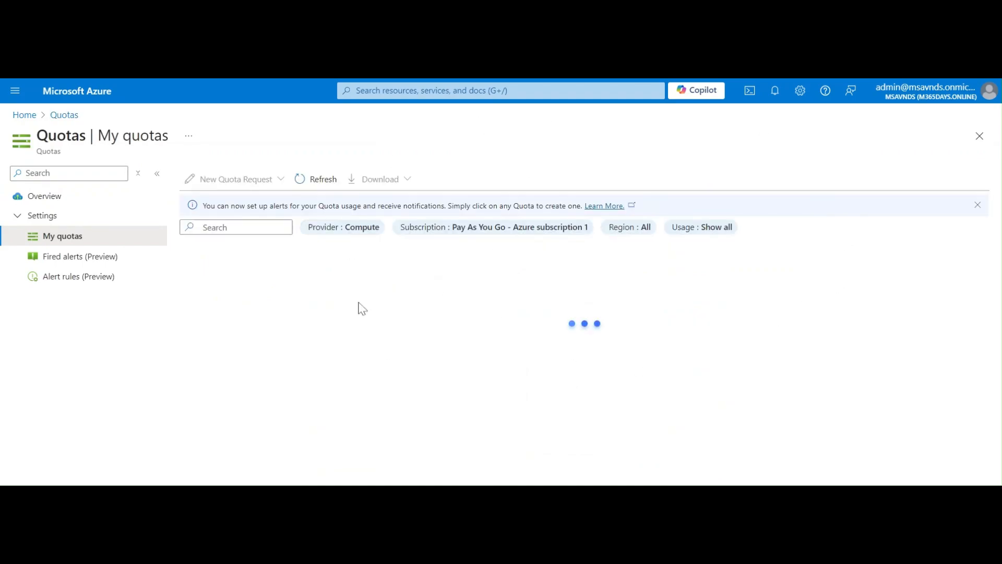
Select the Standard DLDSv5 Family vCPUs quota in the Compute list and request an adjustment.
left_click(487, 231)
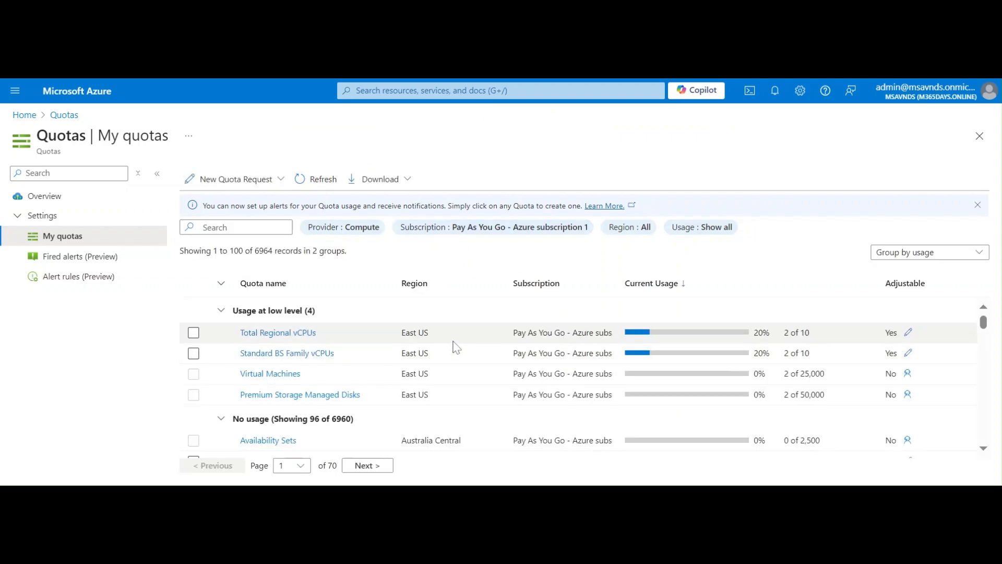
scroll(459, 347, "down", 10)
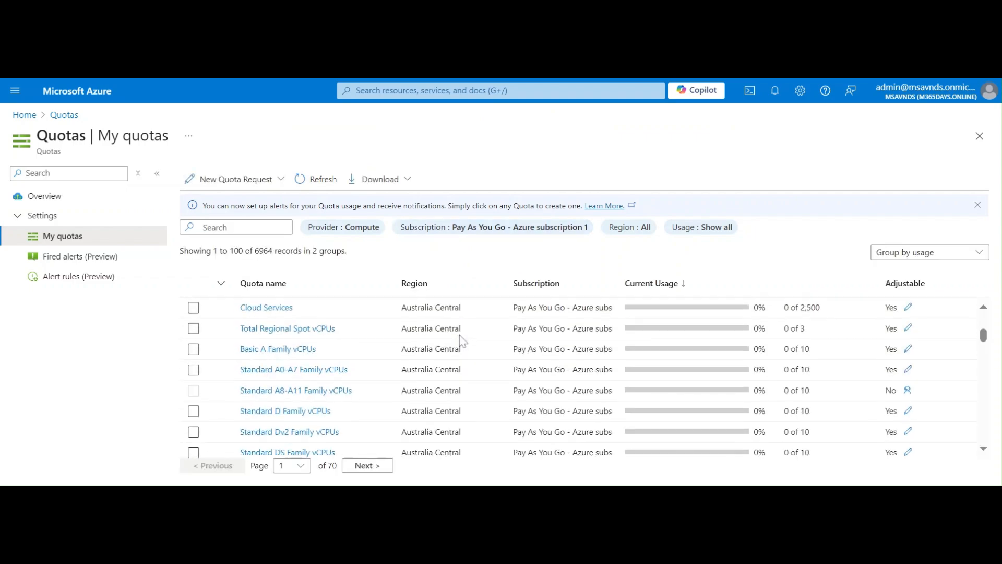
scroll(470, 344, "down", 8)
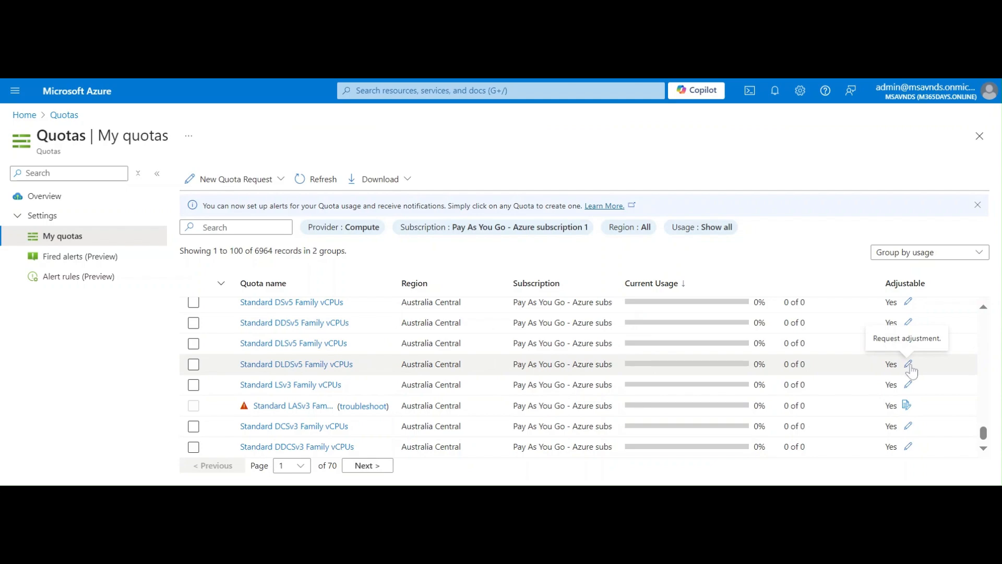
left_click(193, 365)
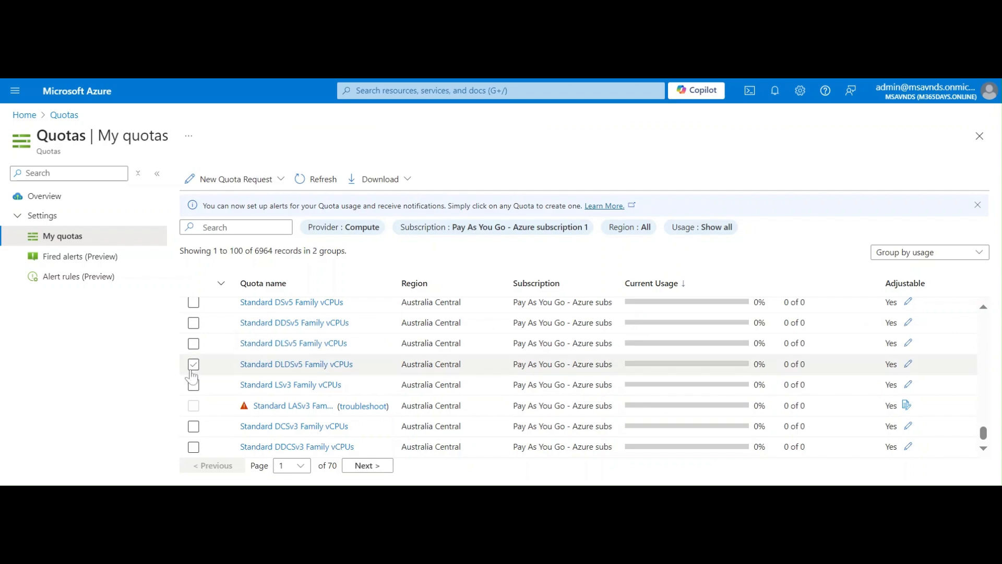
left_click(911, 365)
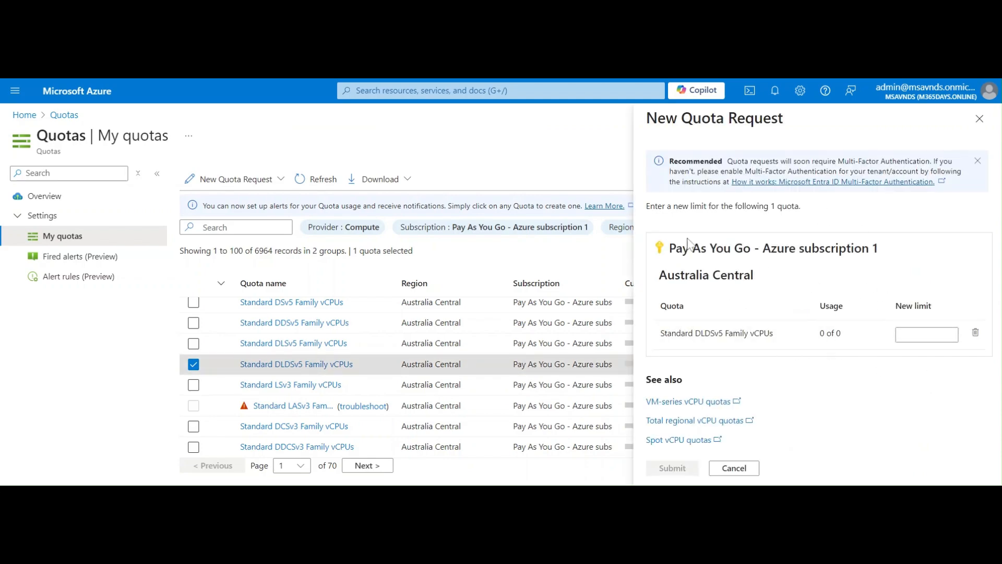
Enter 60 as the new DLDSv5 vCPU limit, then cancel the request without submitting.
left_click(927, 334)
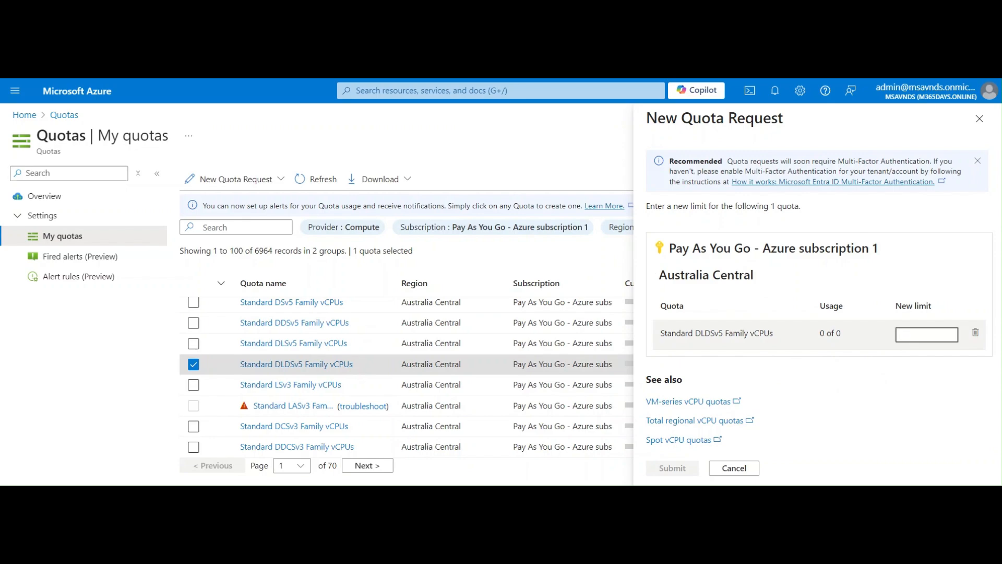
type("30")
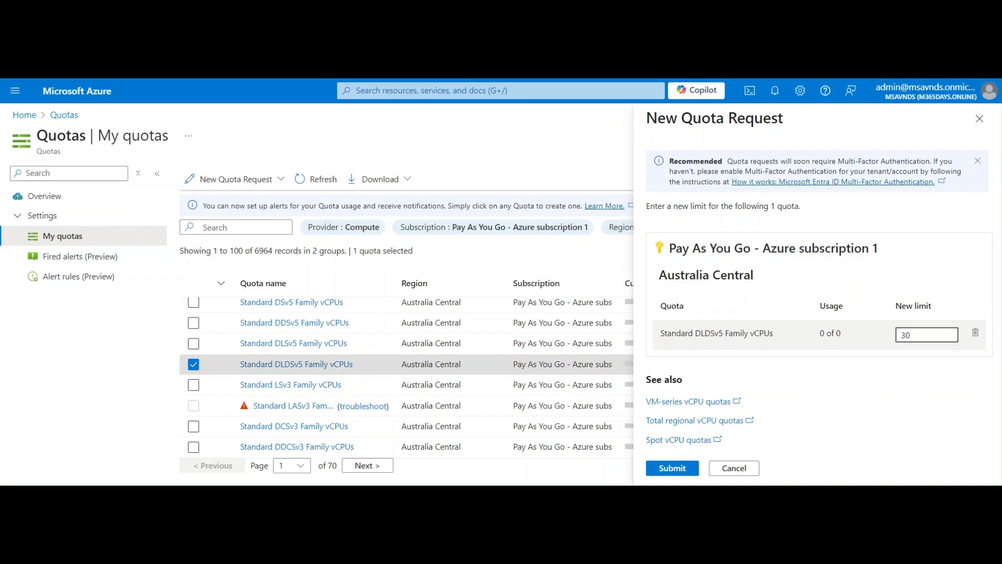
key("BackSpace")
key("BackSpace")
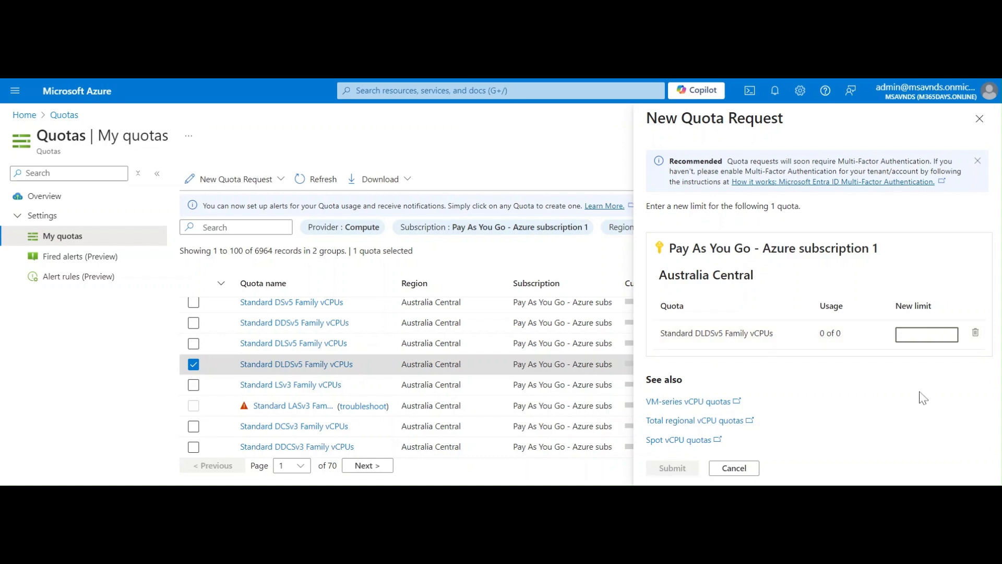
type("60")
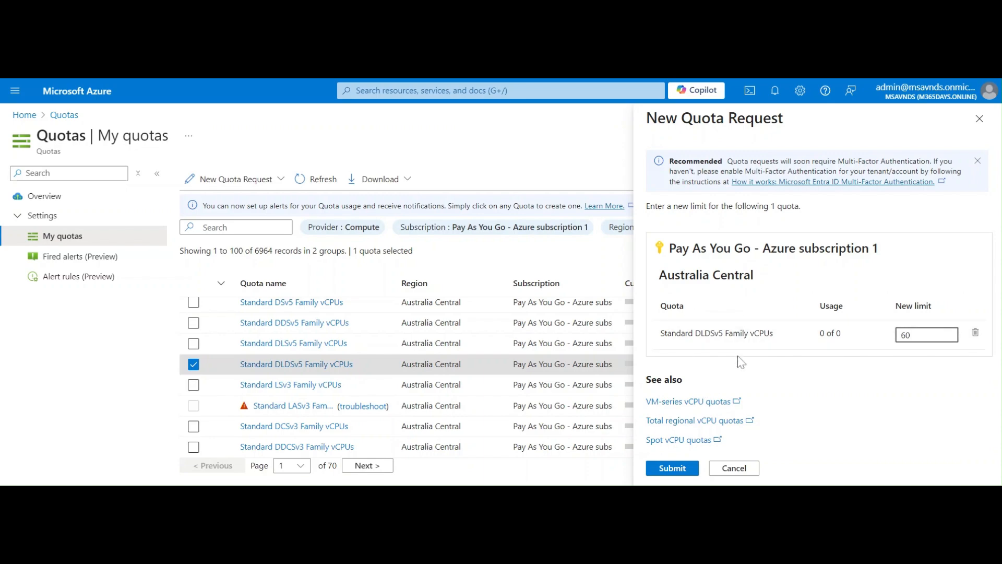
left_click(748, 474)
Select the Standard BS Family vCPUs quota and choose New Quota Request > Enter a new limit.
scroll(498, 381, "up", 10)
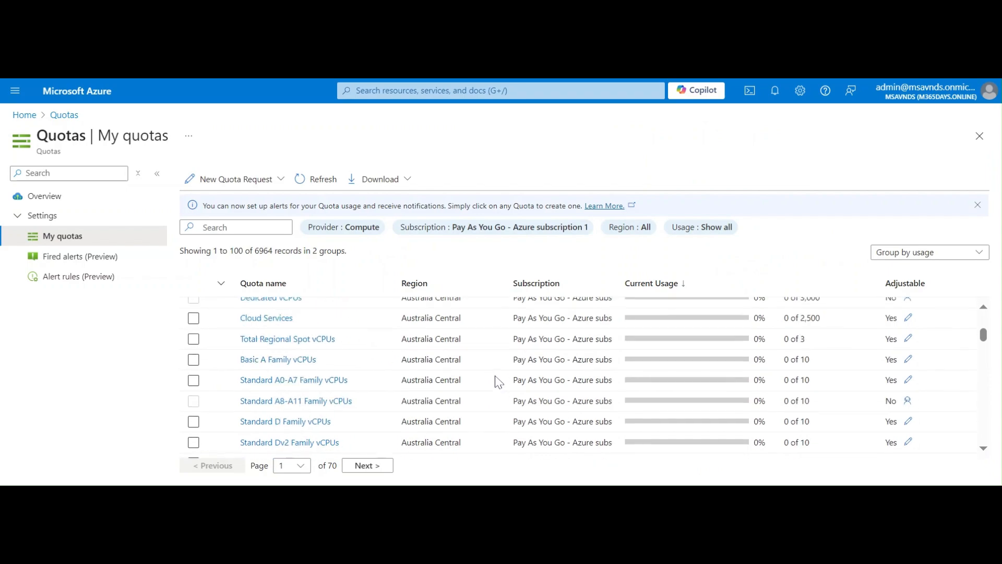
scroll(498, 382, "up", 5)
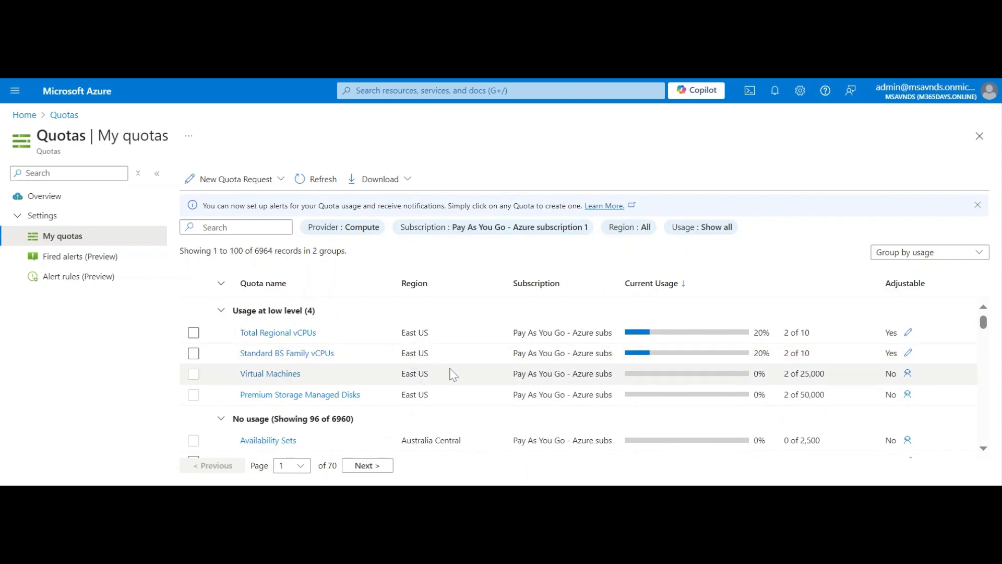
left_click(194, 354)
left_click(194, 353)
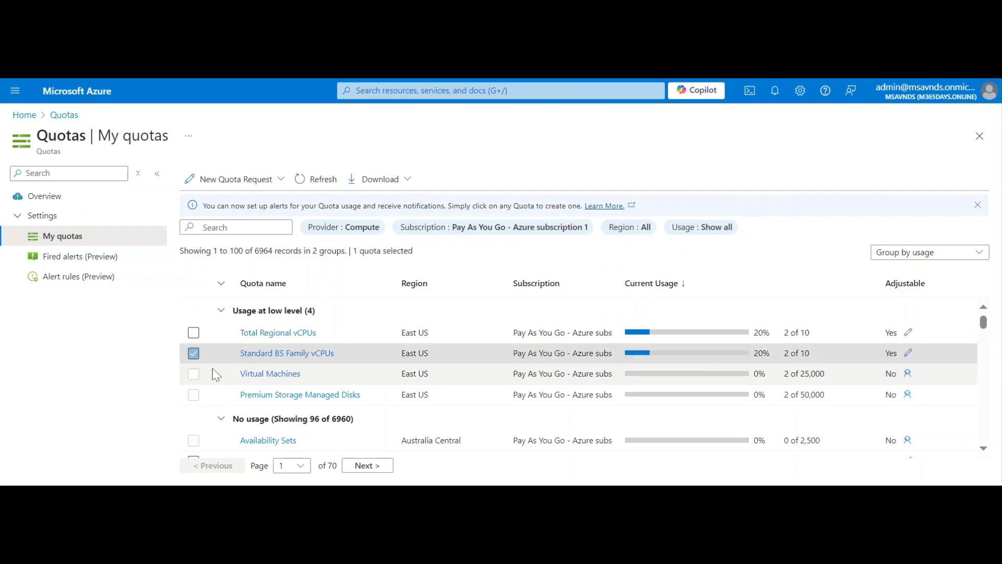
left_click(277, 185)
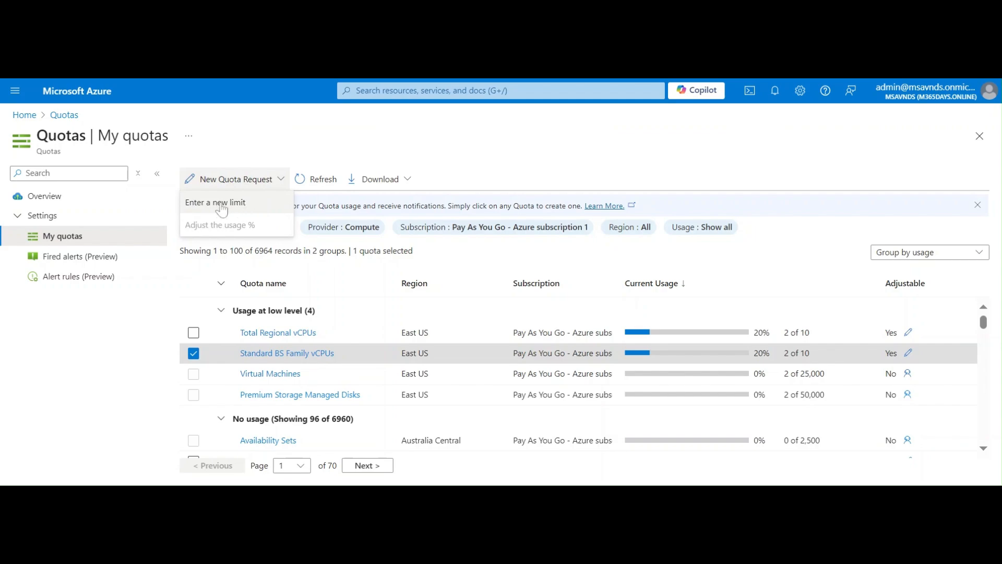
left_click(205, 204)
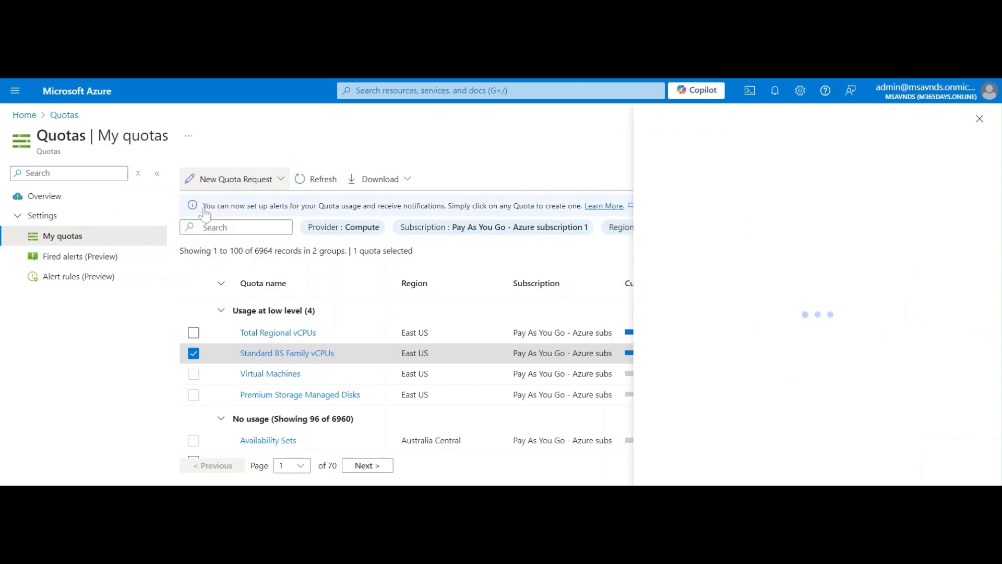
Type 100 as the new BS Family limit, then cancel the request unsubmitted.
left_click(903, 335)
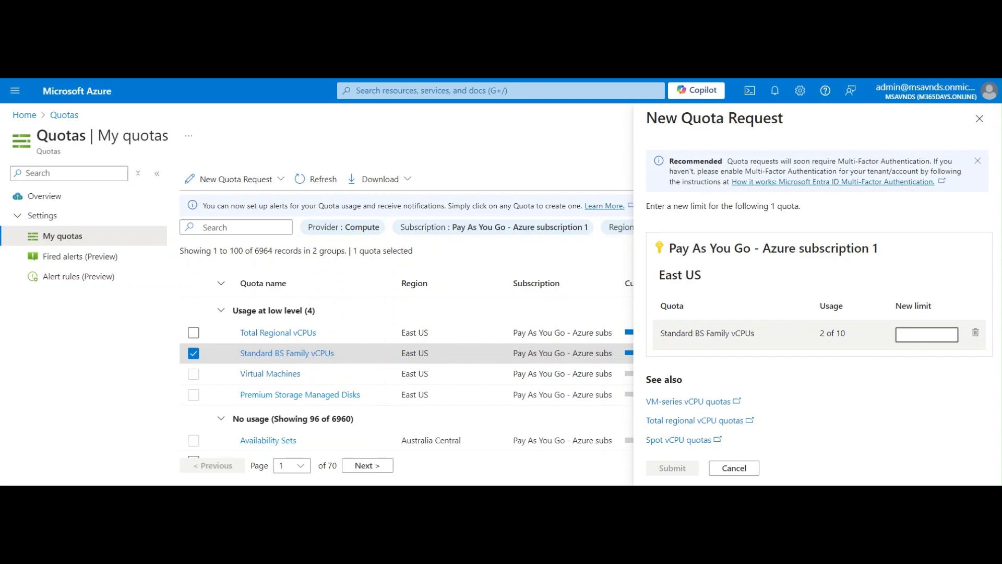
type("30")
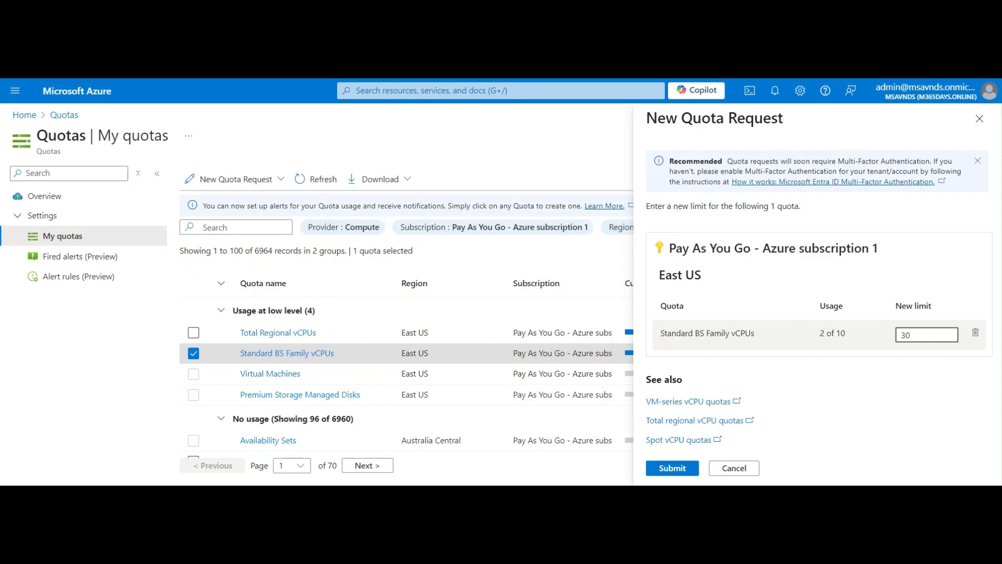
key("BackSpace")
type("10")
key("BackSpace")
key("BackSpace")
type("100")
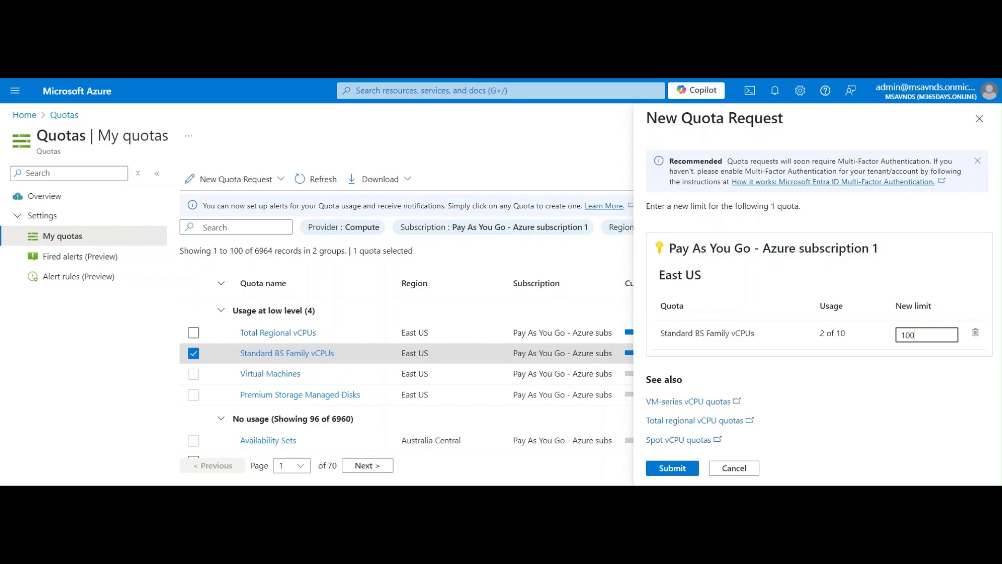
left_click_drag(641, 379, 684, 380)
left_click(845, 413)
left_click(734, 468)
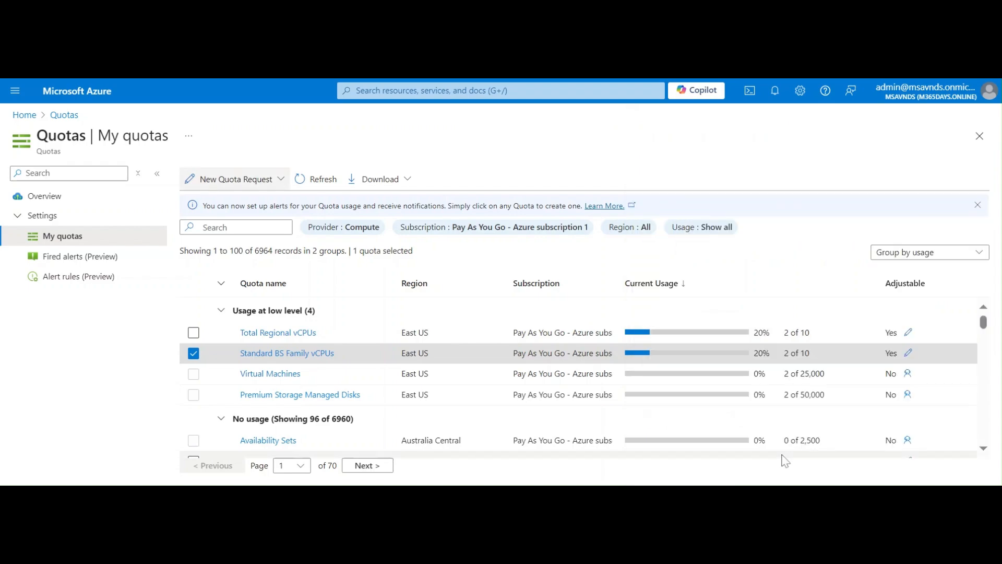
Deselect the BS Family quota, check the Fired alerts and Alert rules pages, then return to My quotas.
left_click(194, 355)
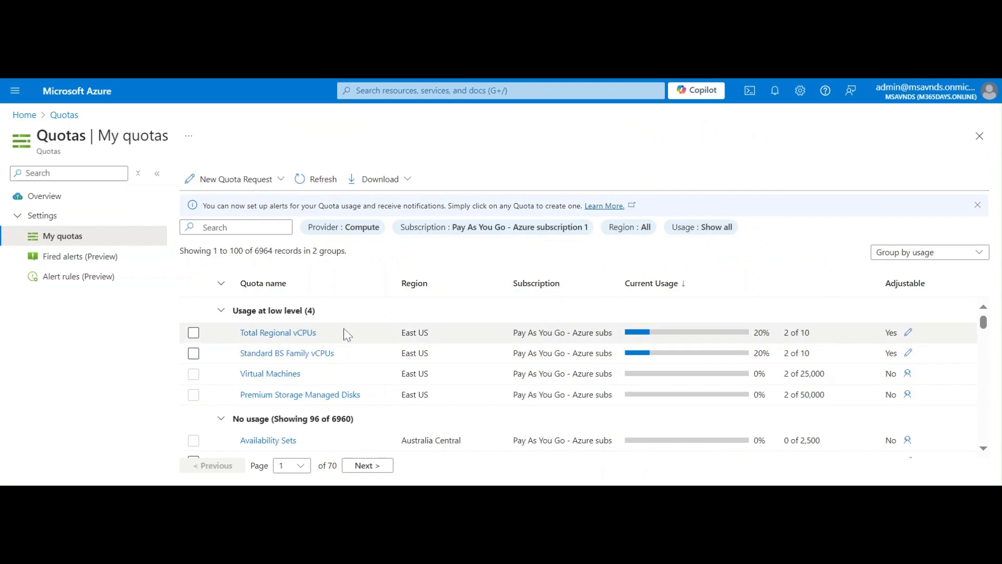
left_click(60, 256)
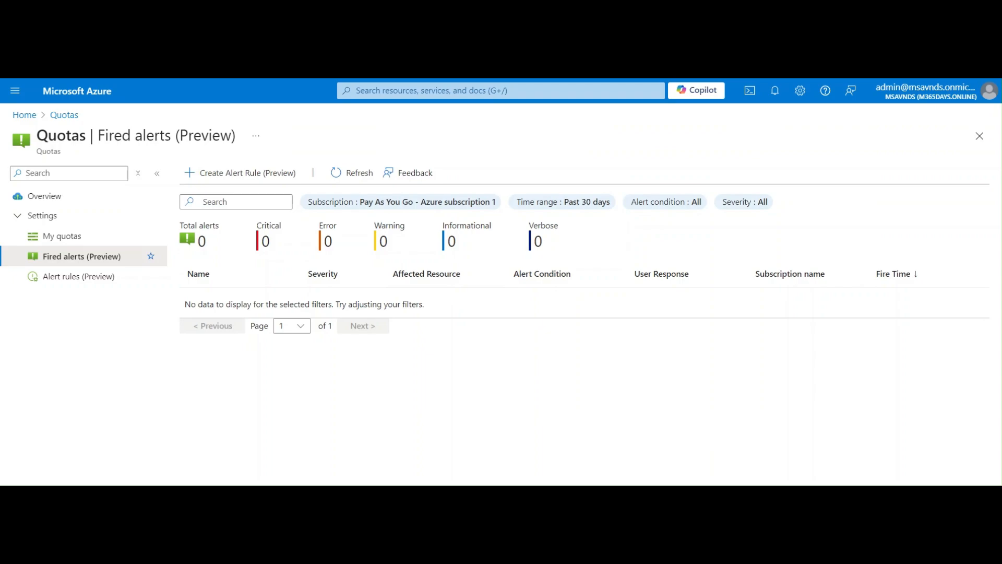
left_click(63, 282)
left_click(76, 241)
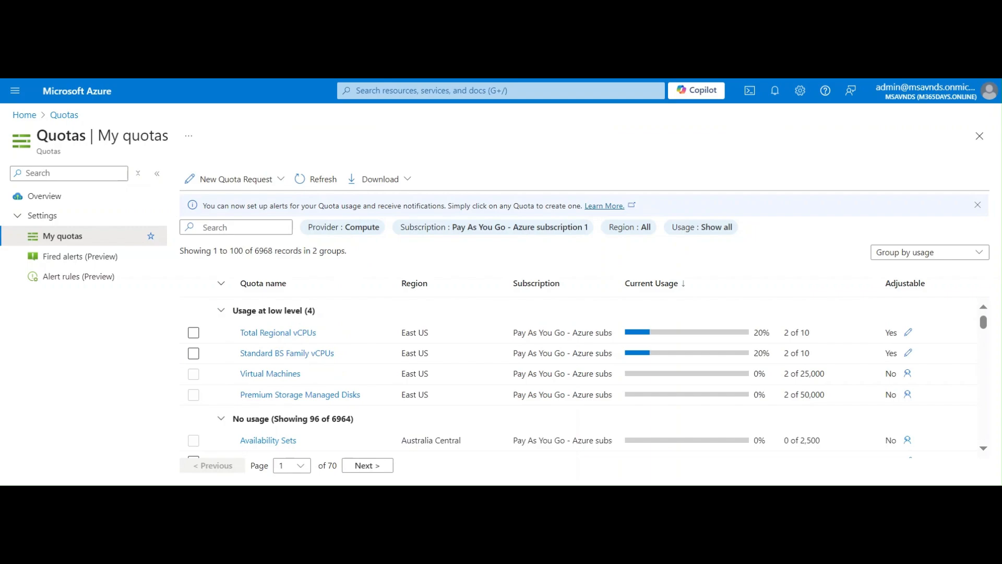
Switch to the Networking quotas list from the Quotas overview tiles.
left_click(46, 199)
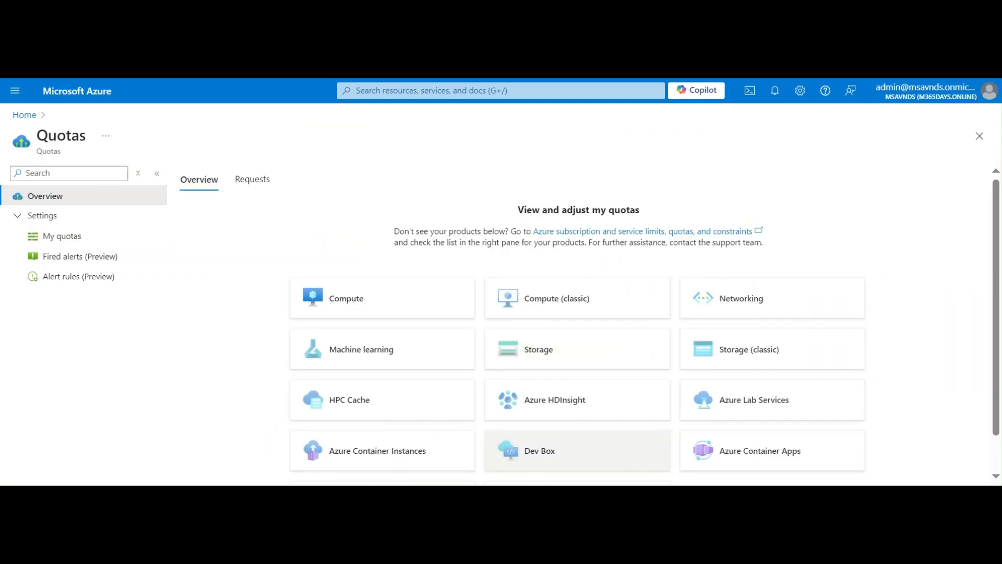
scroll(896, 282, "down", 2)
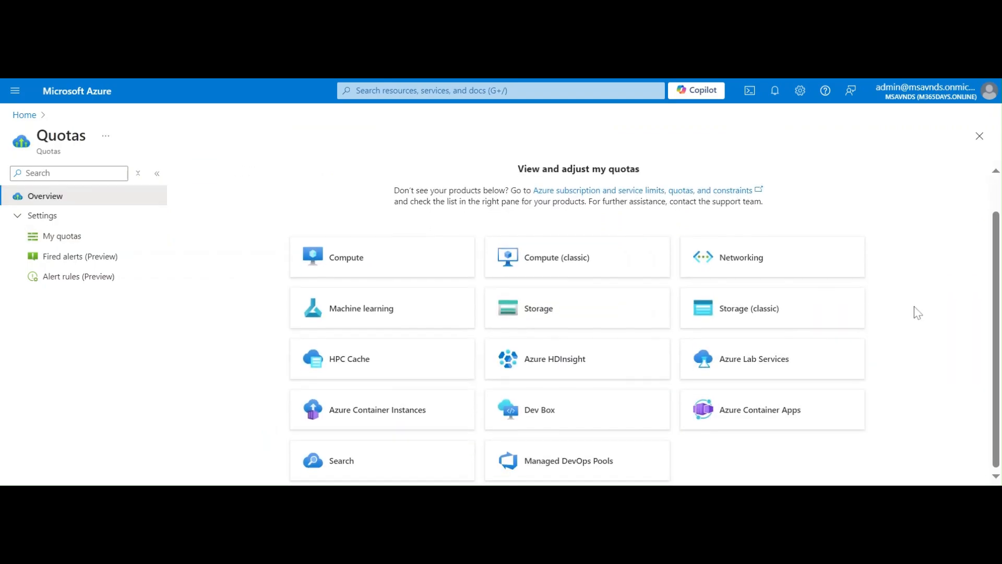
left_click(752, 262)
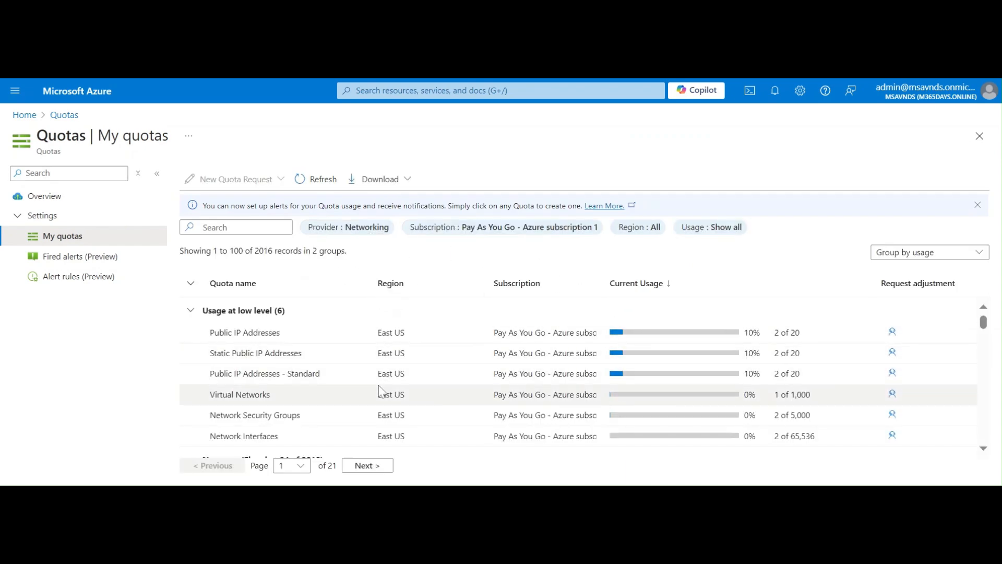
scroll(377, 391, "down", 8)
scroll(412, 386, "up", 8)
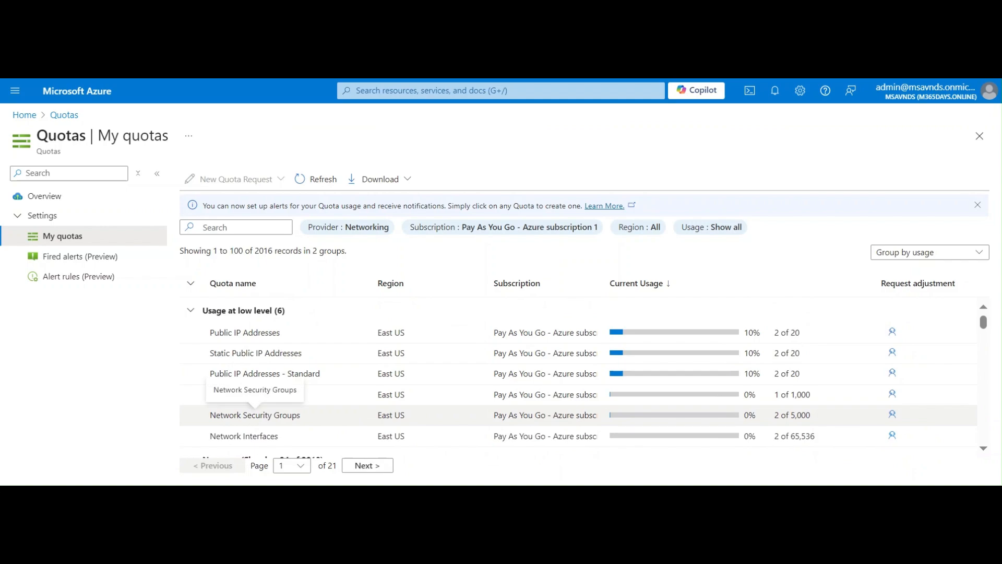
scroll(254, 413, "down", 3)
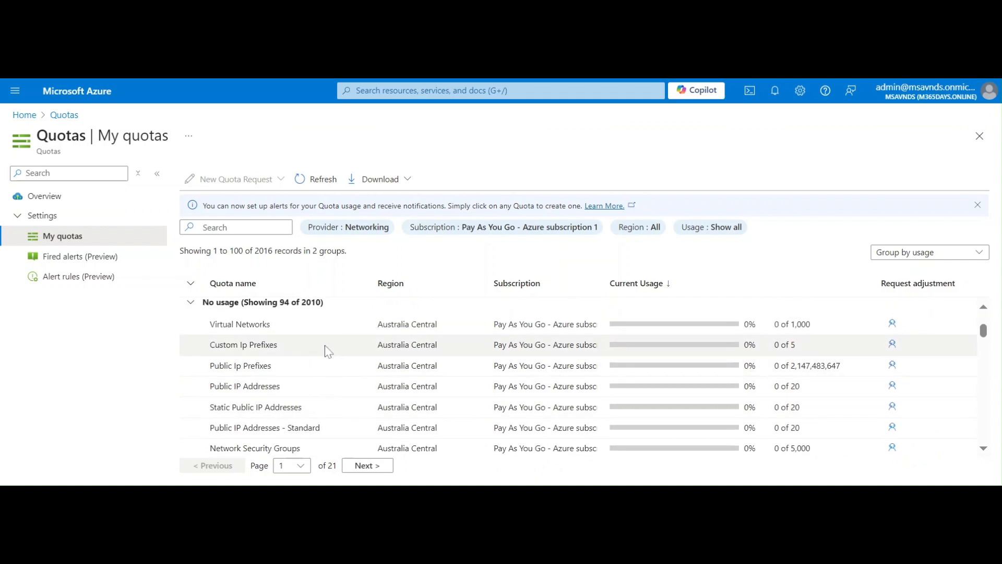
scroll(324, 351, "down", 3)
Check the download formats and keep the Networking quotas grouped by usage.
left_click(409, 180)
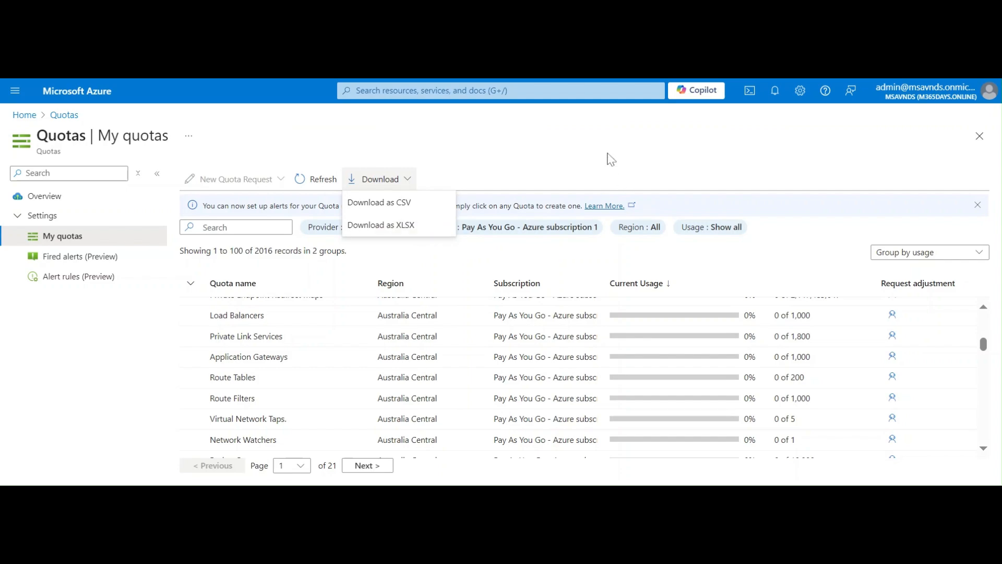
left_click(927, 254)
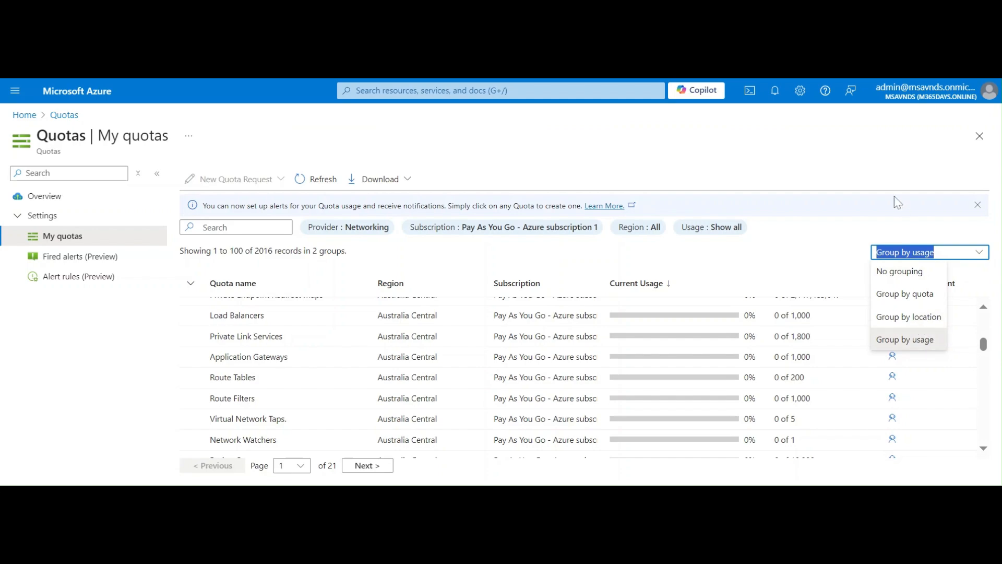
left_click(880, 163)
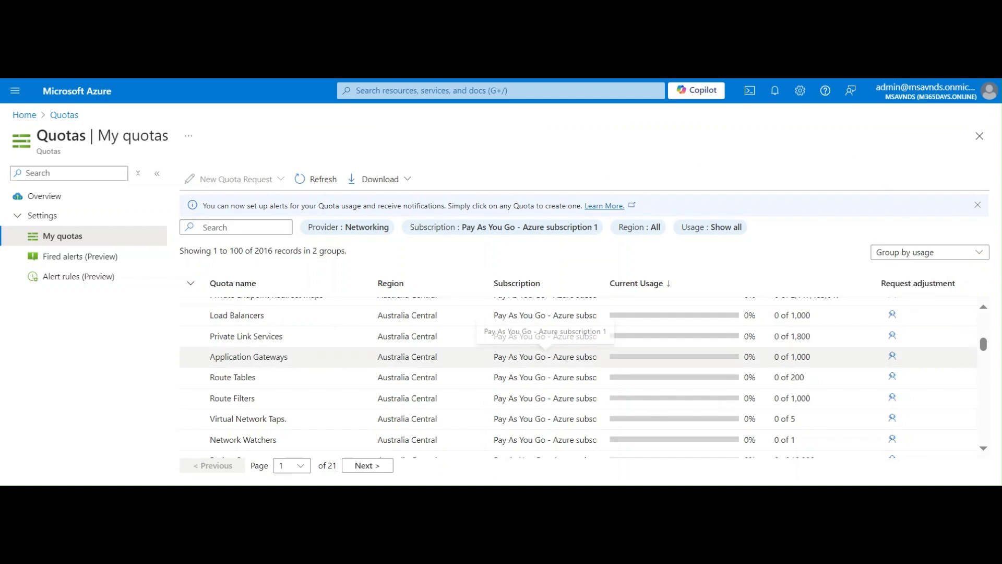
scroll(643, 393, "down", 10)
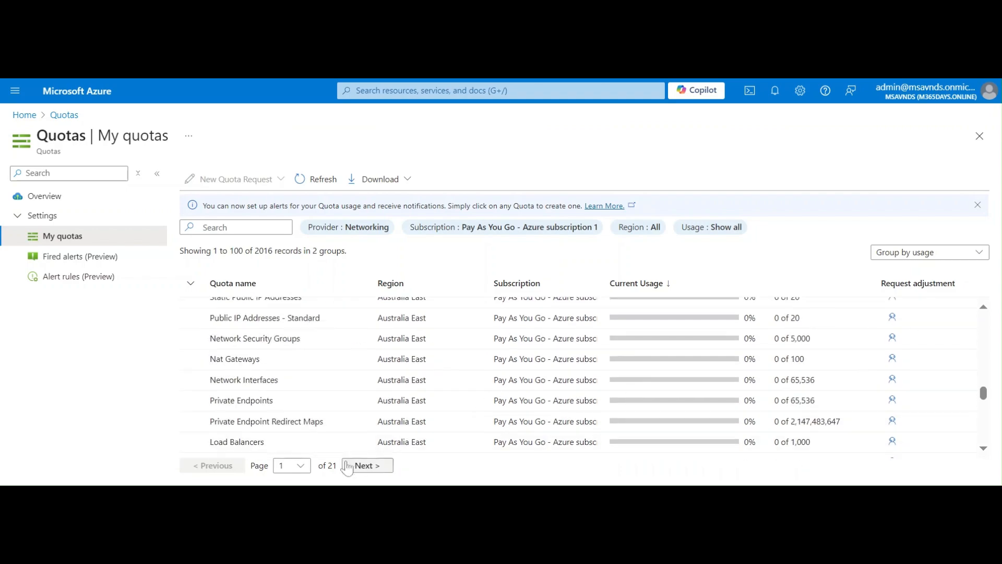
Jump to the last page, 21, of the Networking quotas, then back to page 1.
left_click(303, 470)
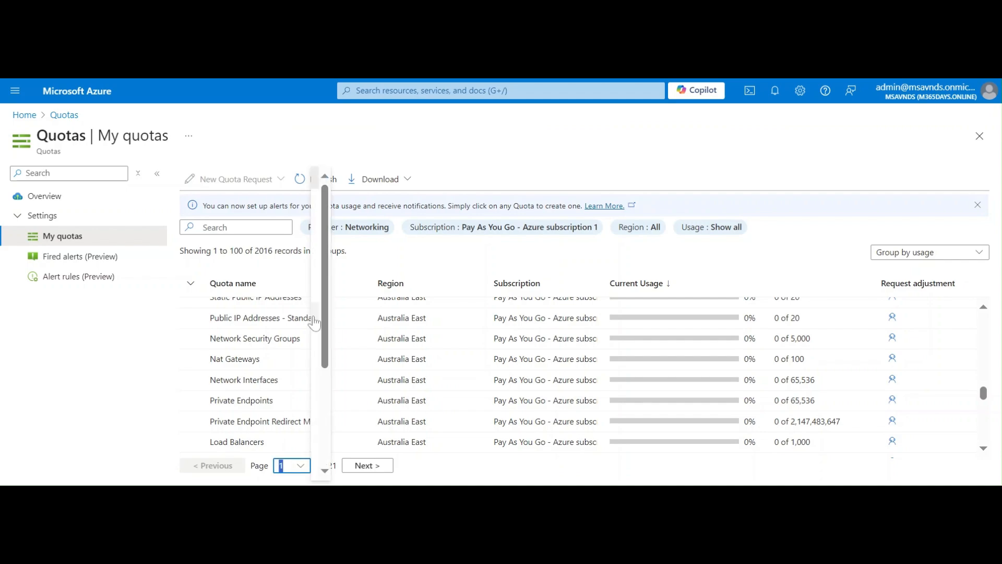
scroll(305, 475, "down", 3)
left_click(302, 470)
scroll(322, 399, "down", 5)
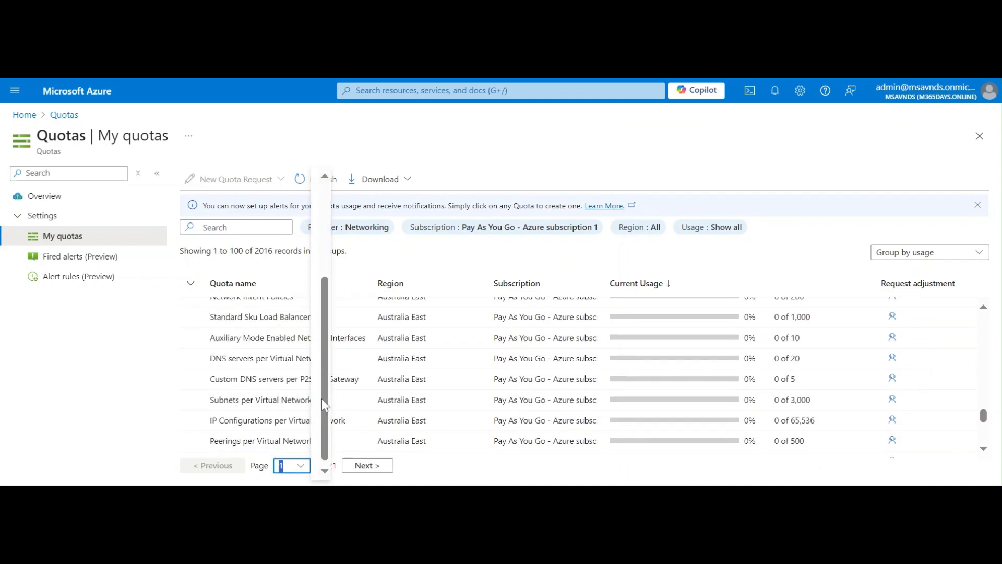
left_click(320, 469)
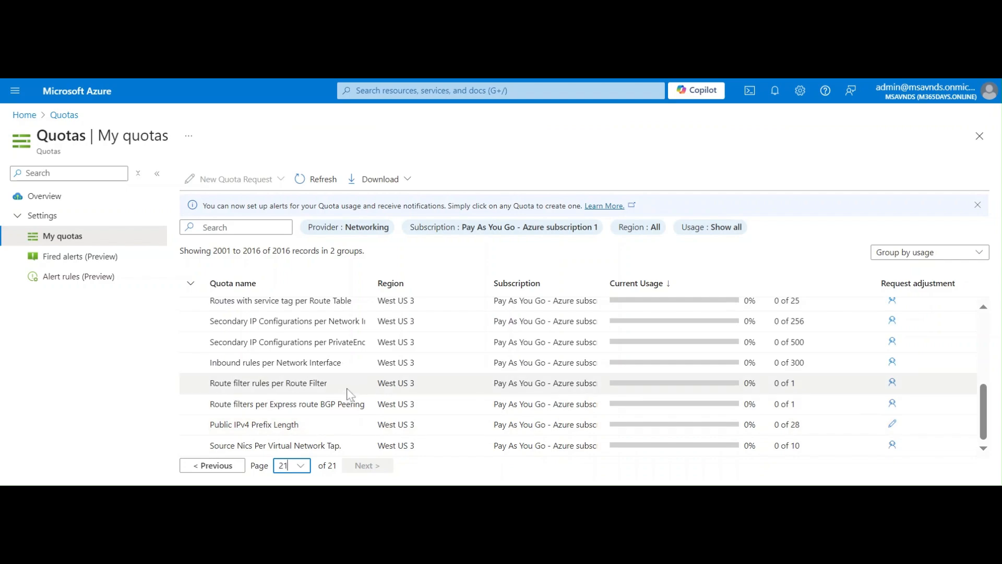
scroll(350, 394, "up", 5)
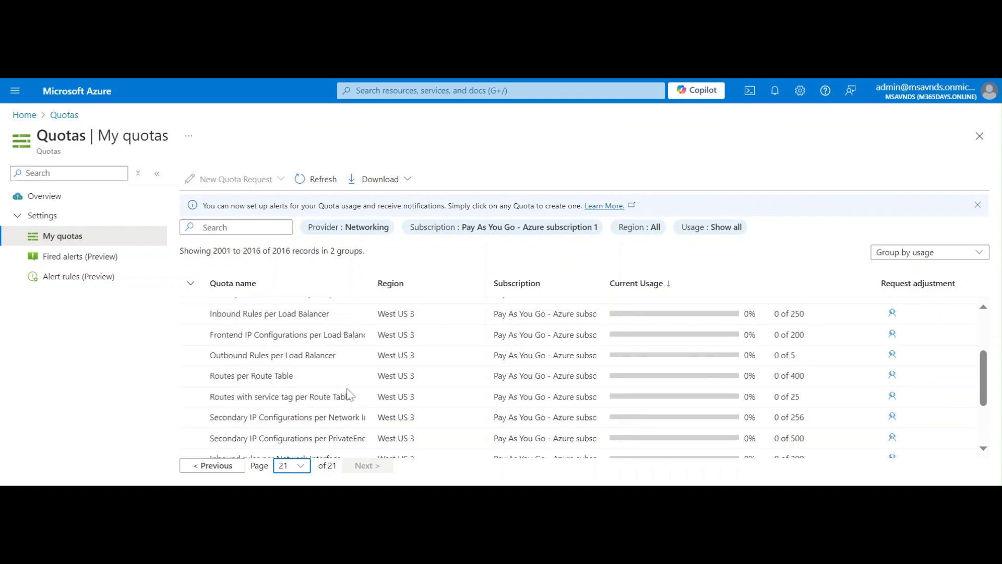
left_click(297, 466)
left_click(325, 232)
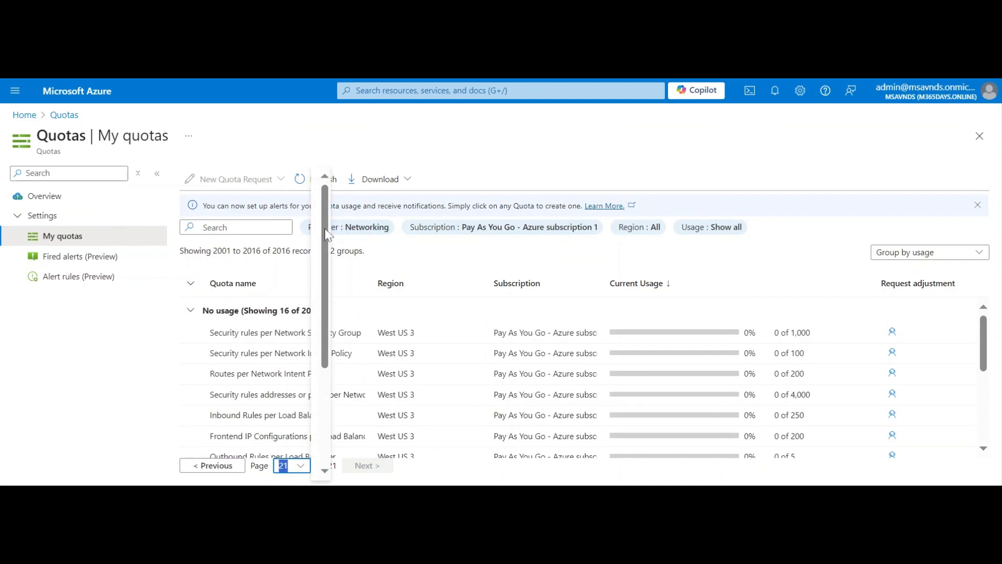
left_click(318, 193)
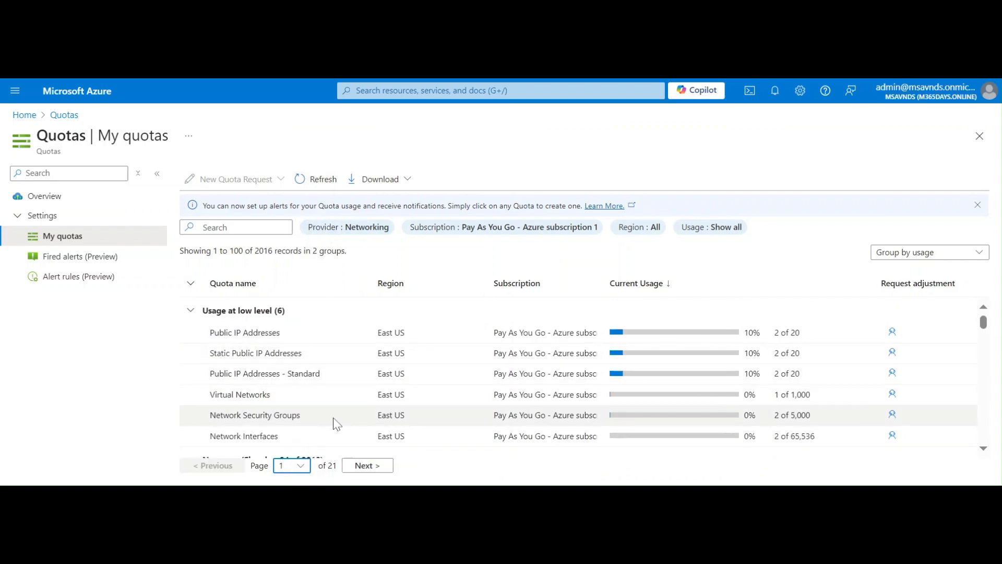
scroll(519, 364, "down", 10)
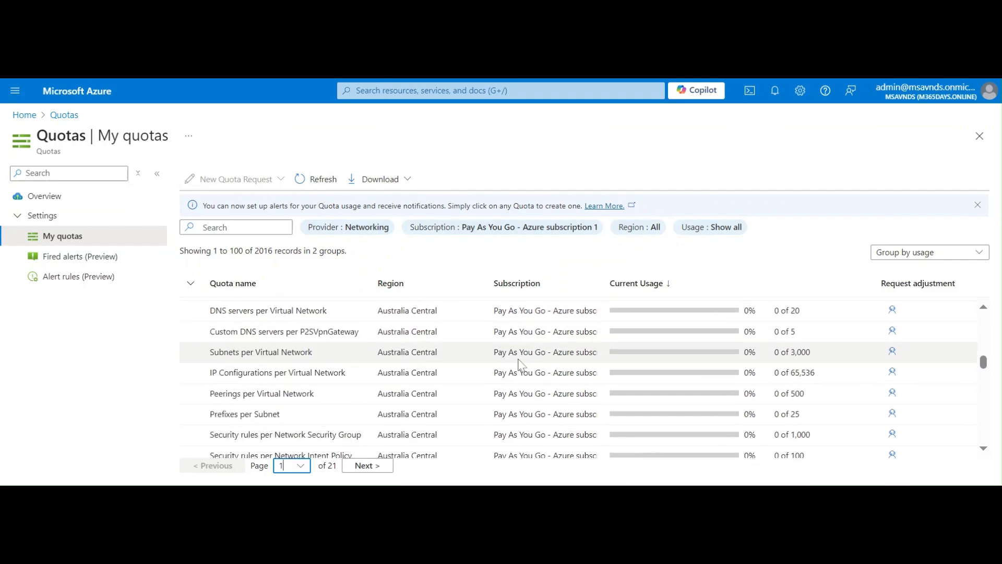
scroll(519, 364, "down", 10)
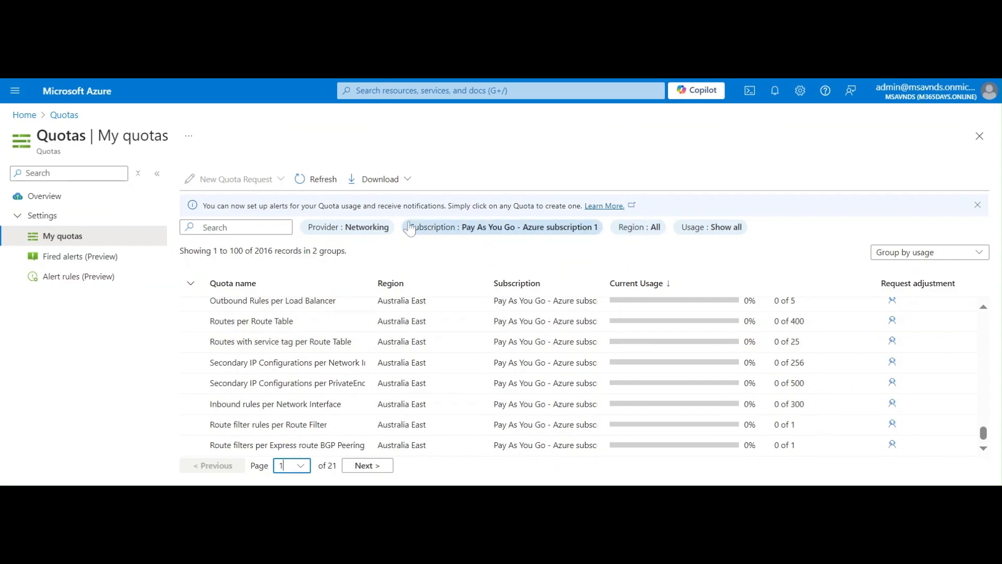
Filter the quota list to the Dev Box provider by searching 'dev'.
left_click(354, 230)
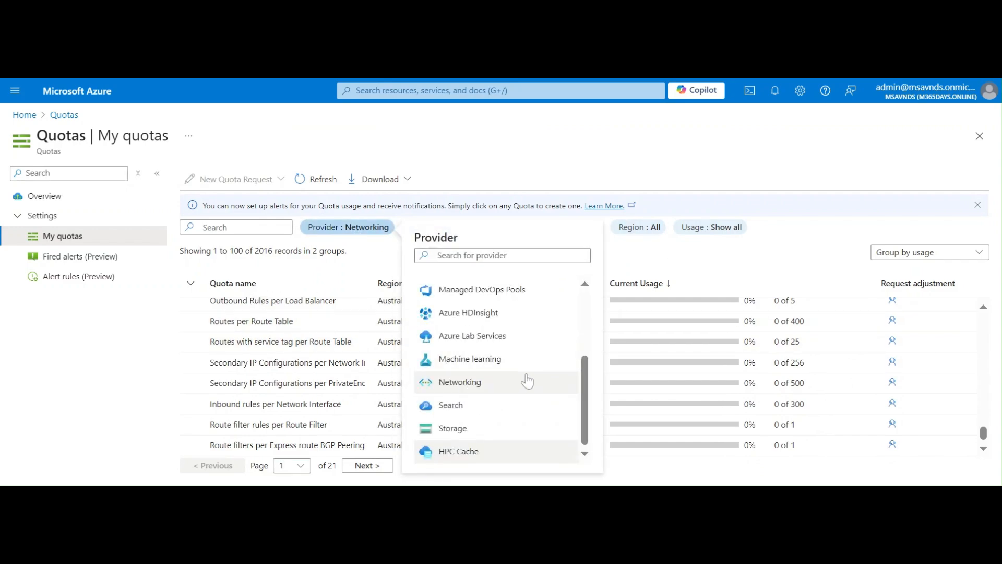
scroll(523, 383, "up", 3)
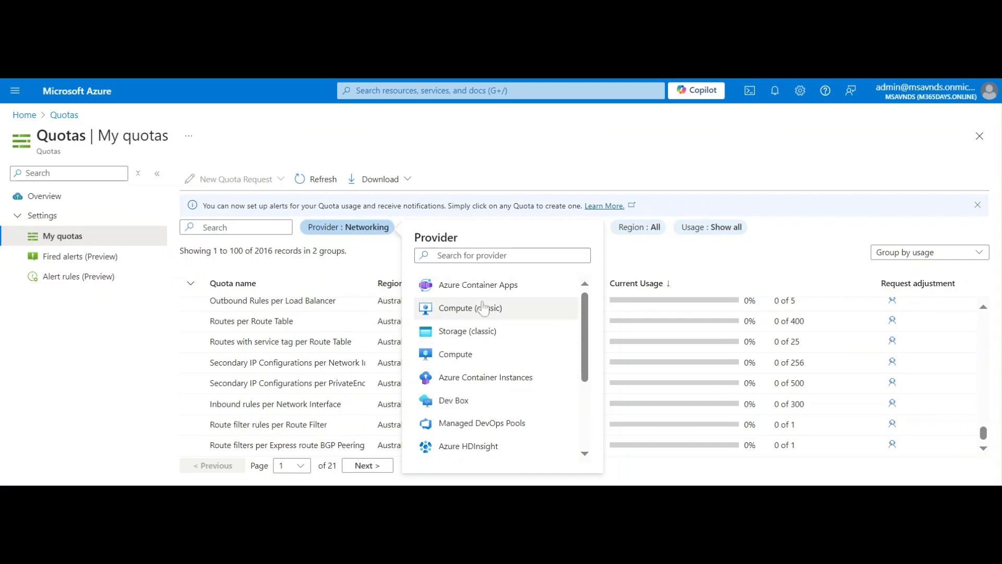
scroll(492, 367, "down", 3)
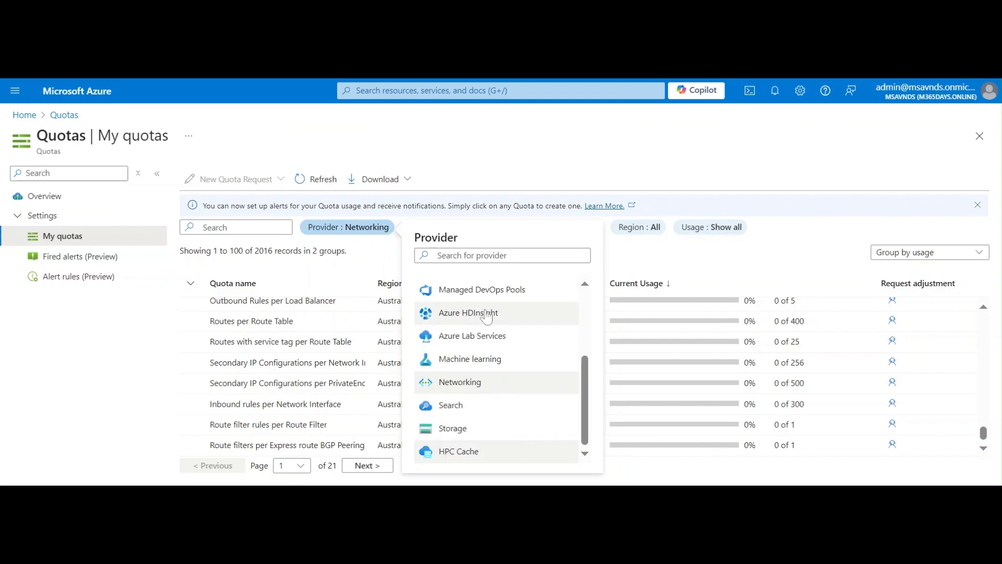
scroll(486, 314, "up", 3)
left_click(474, 256)
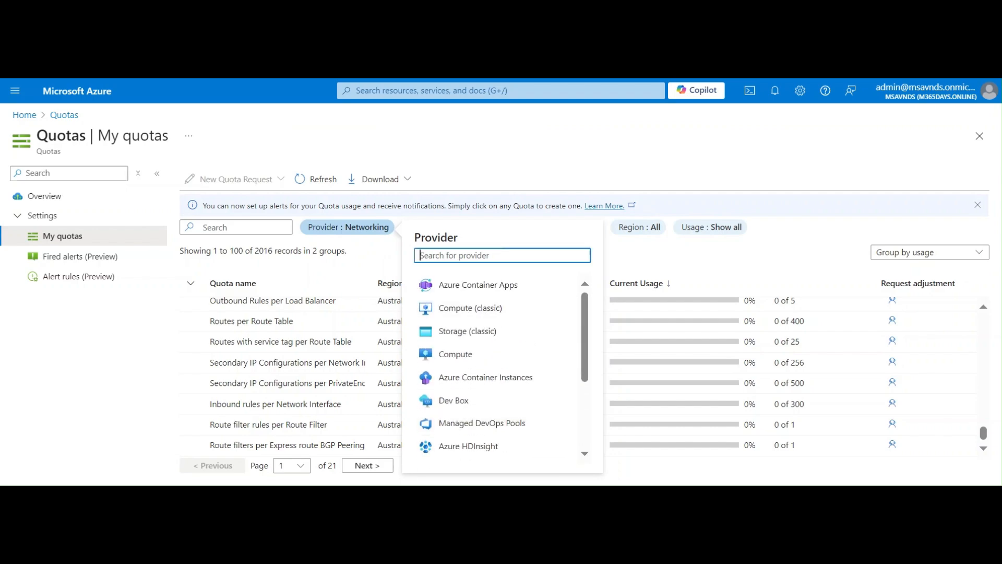
type("dev")
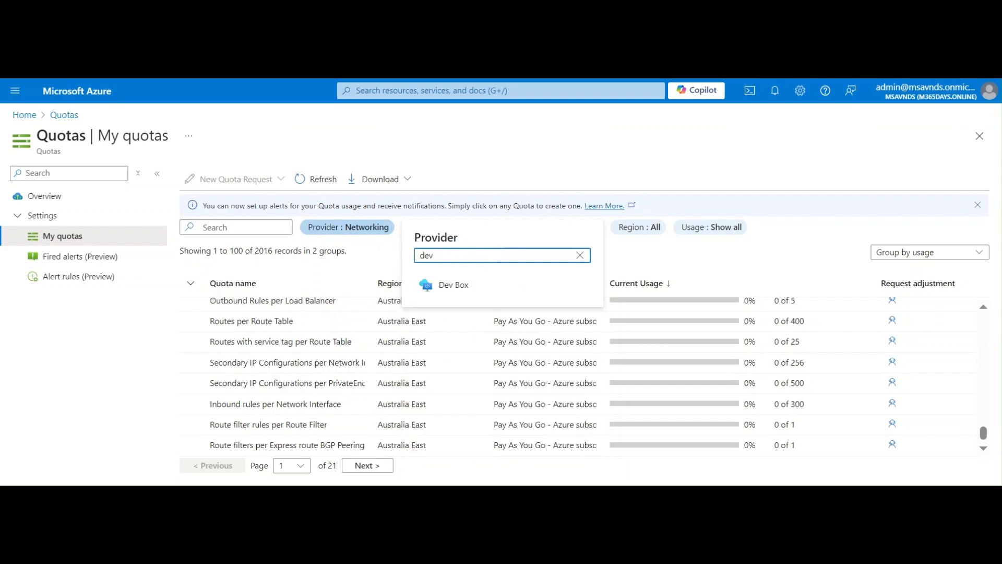
left_click(494, 293)
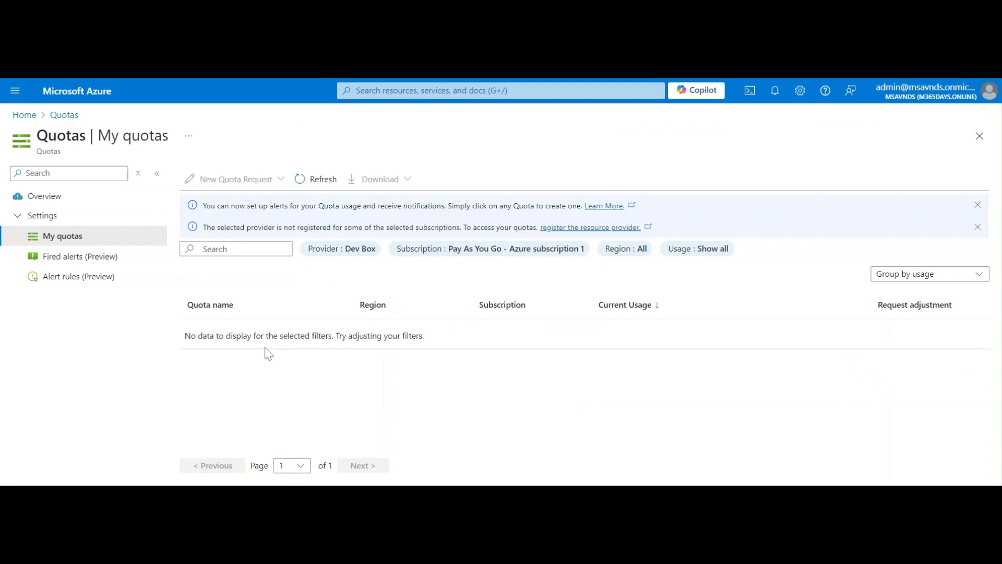
Limit the region filter to Australia Central only.
left_click(626, 249)
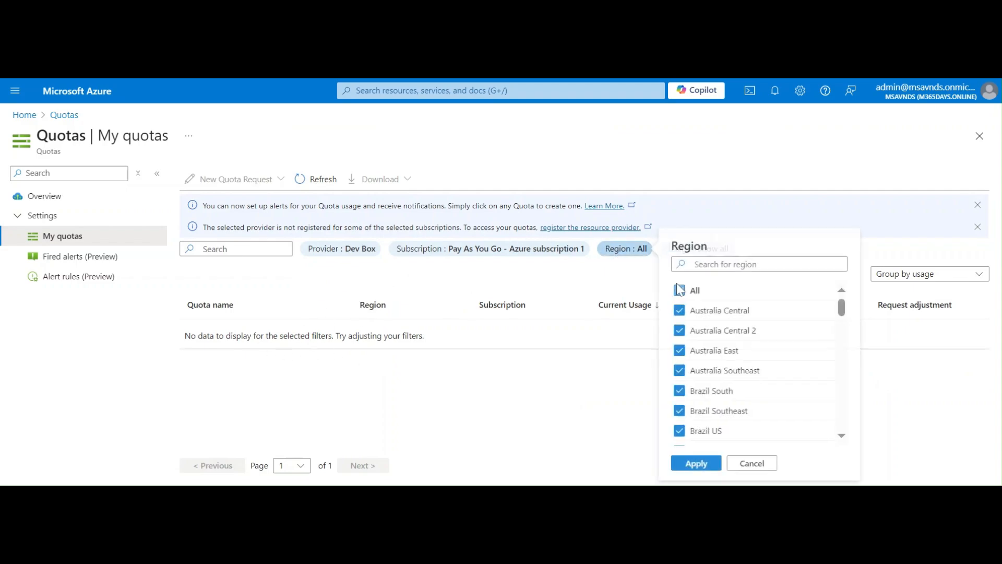
left_click(681, 290)
left_click(682, 311)
left_click(697, 464)
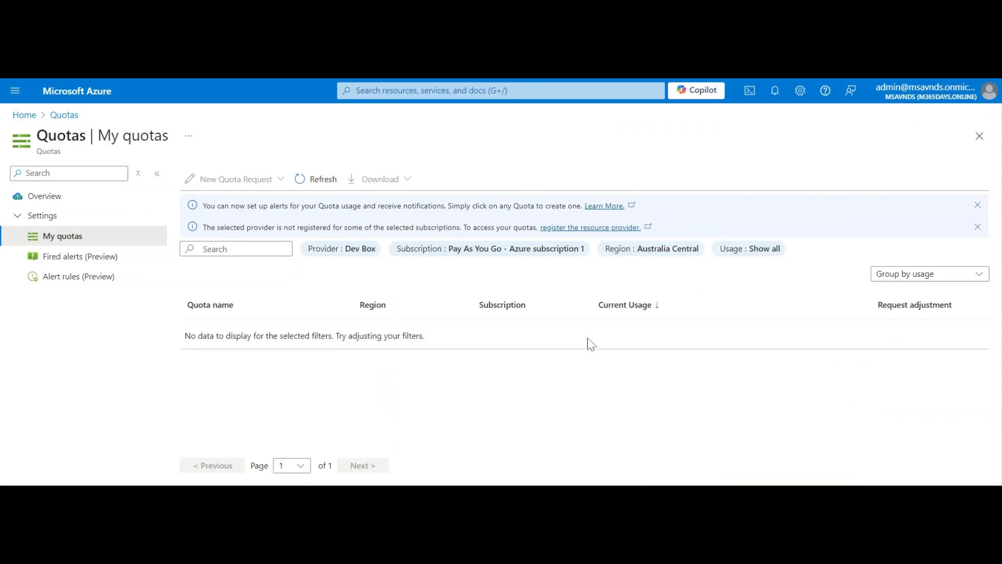
left_click(347, 249)
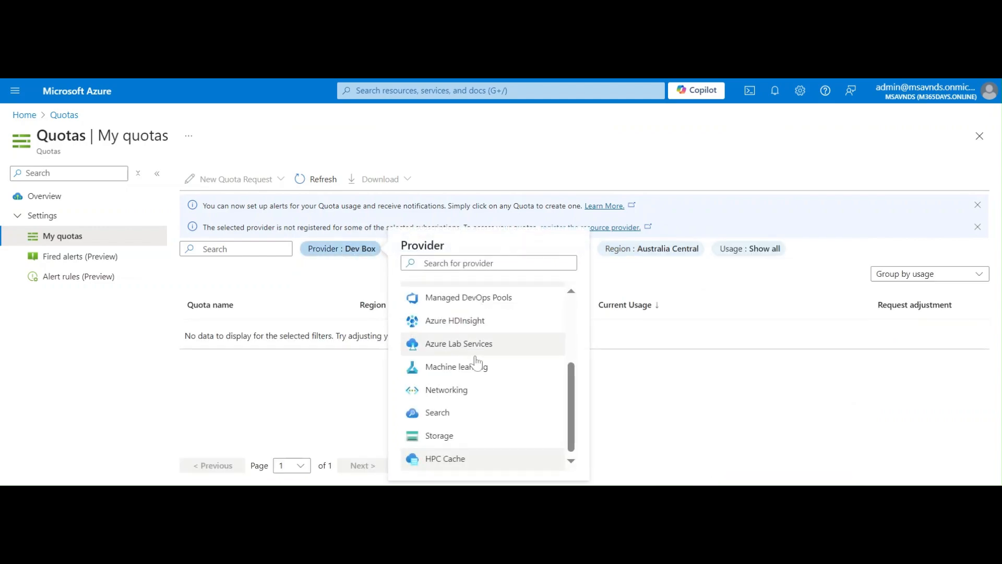
Switch the provider to Storage and reset regions to All, showing 42 Storage Accounts records.
left_click(454, 437)
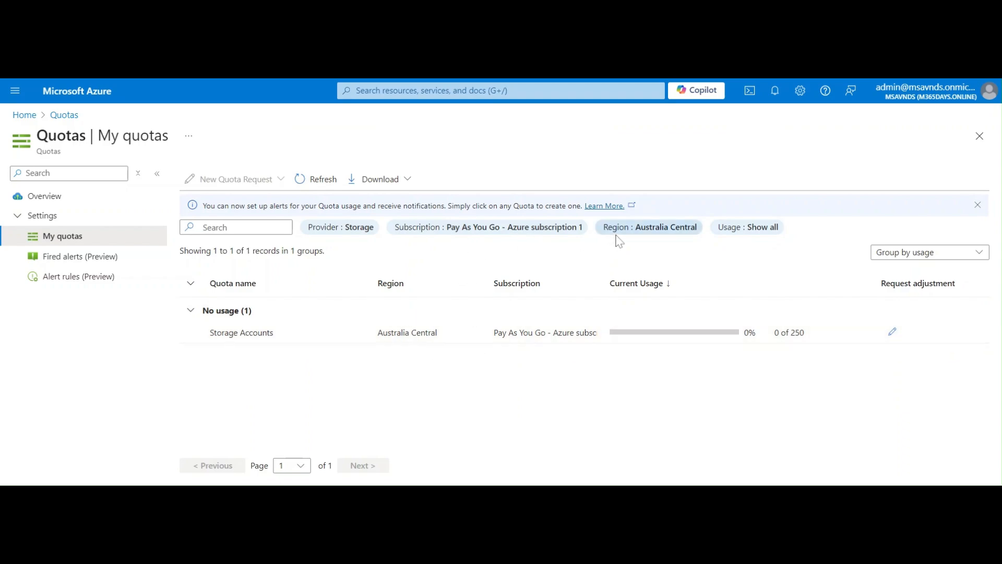
left_click(660, 230)
left_click(736, 305)
left_click(733, 284)
left_click(742, 458)
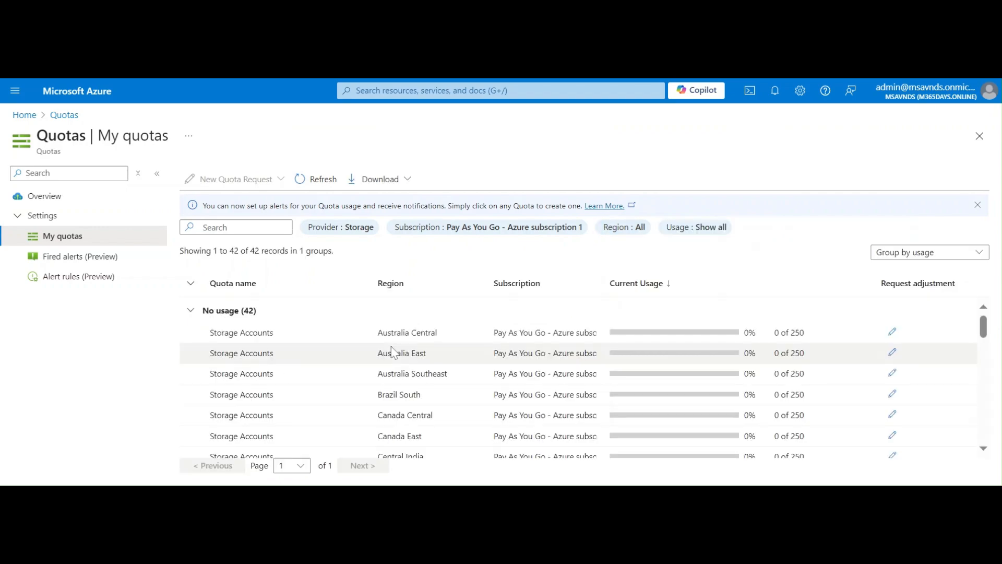
scroll(423, 393, "down", 12)
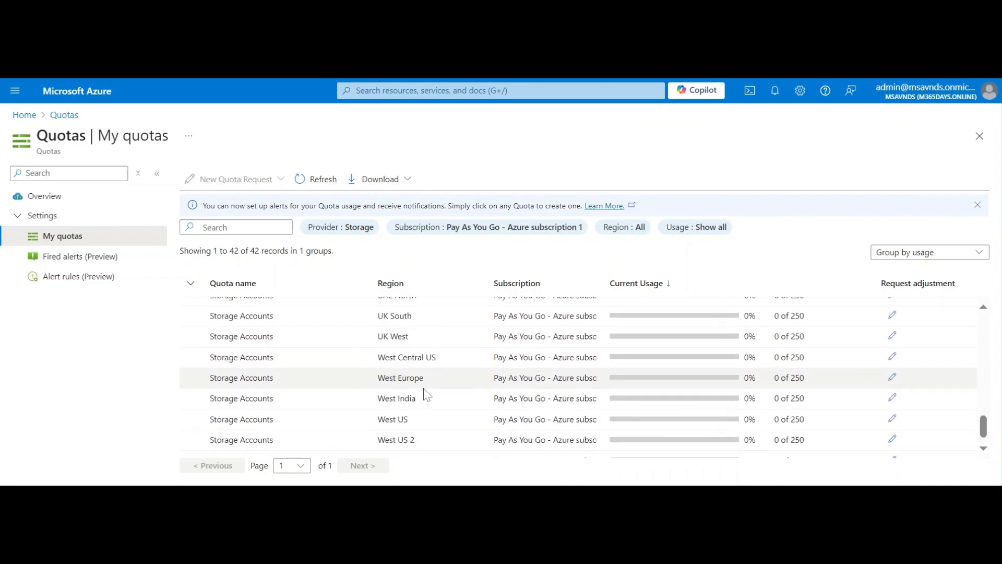
scroll(436, 395, "up", 12)
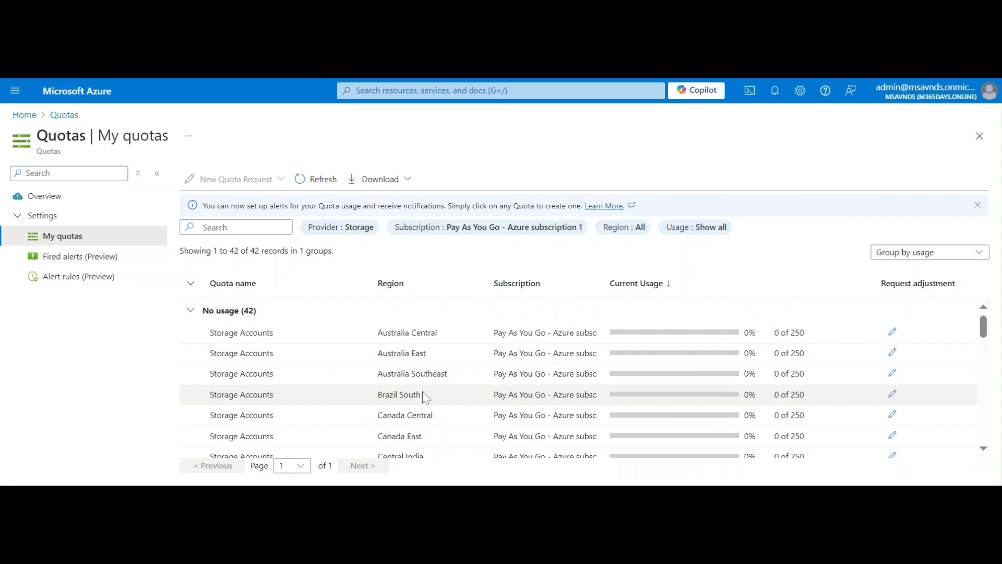
left_click(714, 230)
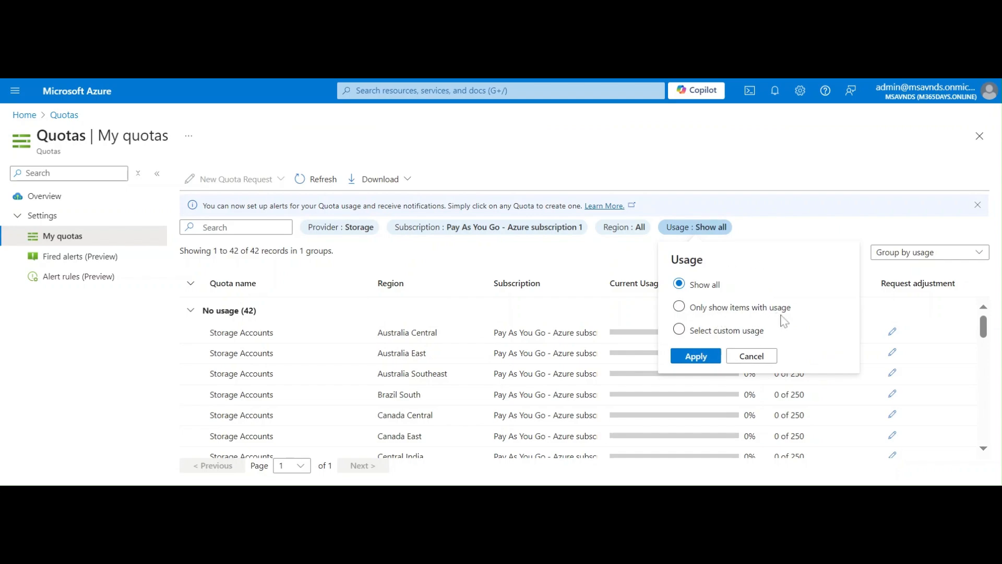
left_click(719, 339)
left_click(752, 363)
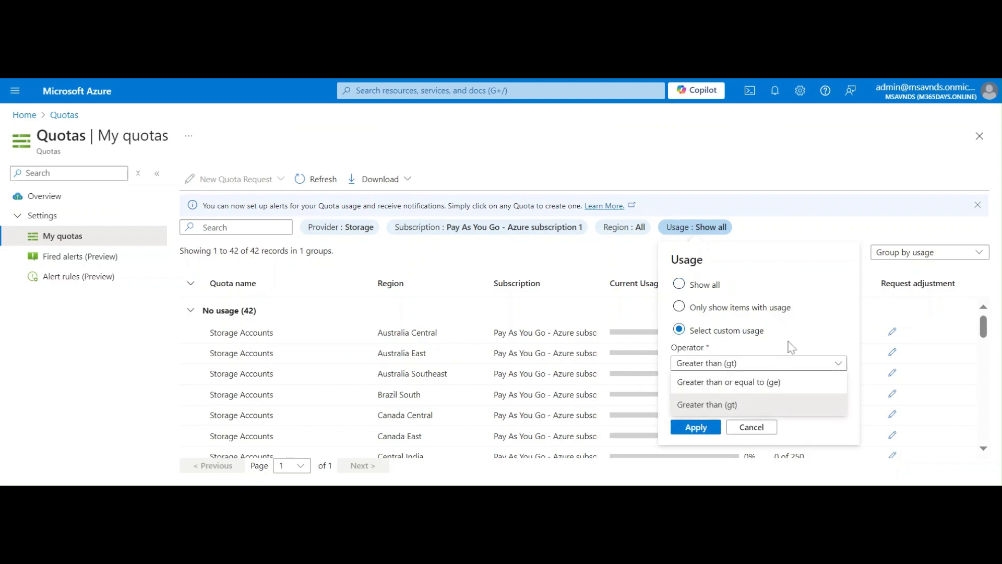
left_click(811, 339)
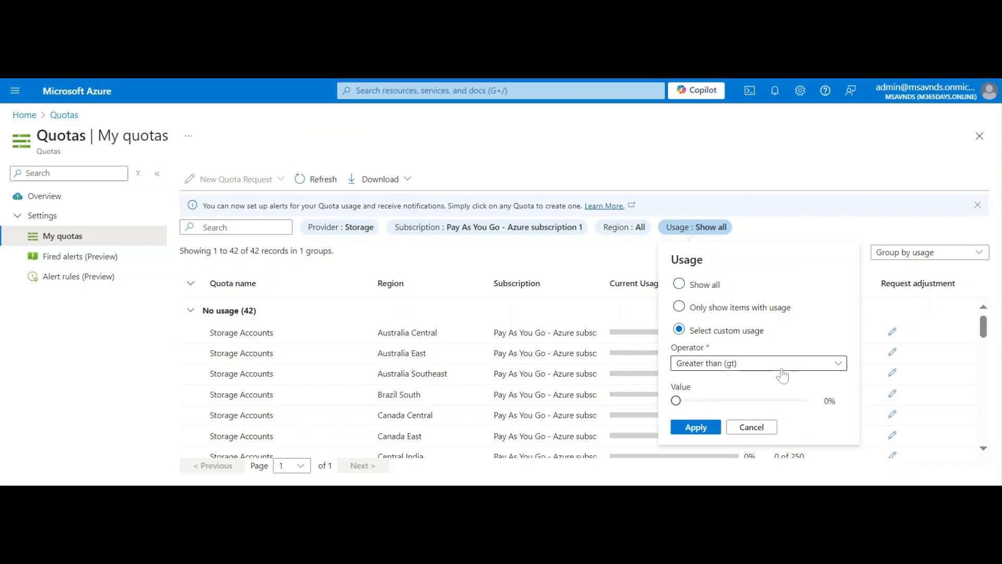
left_click(759, 368)
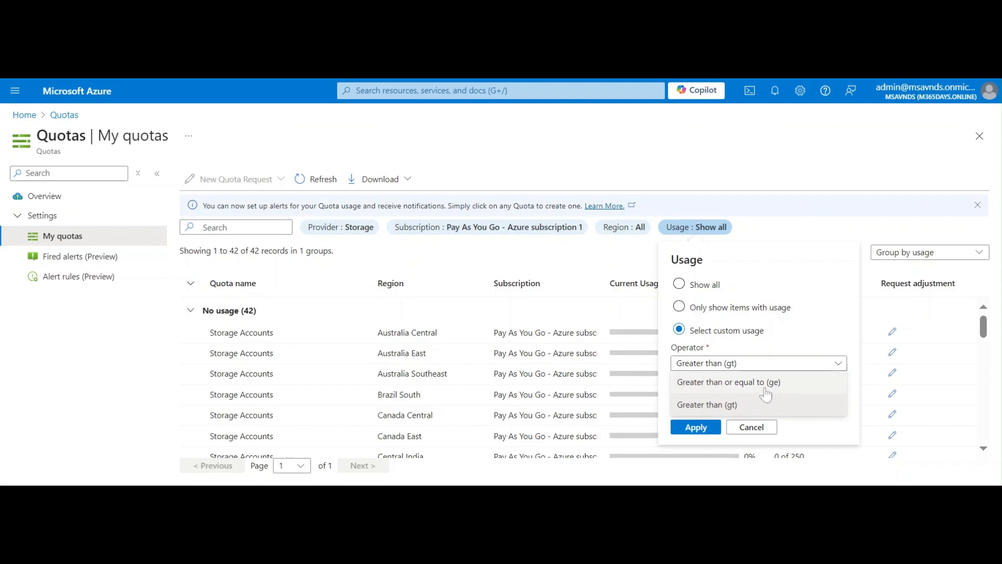
left_click(810, 333)
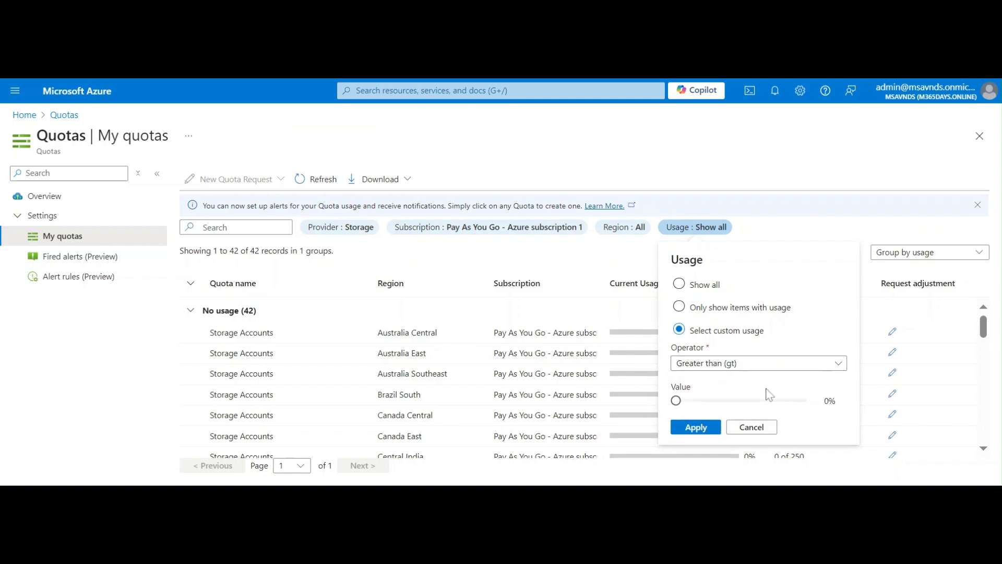
left_click(709, 402)
left_click_drag(733, 402, 752, 402)
left_click(714, 401)
left_click(765, 431)
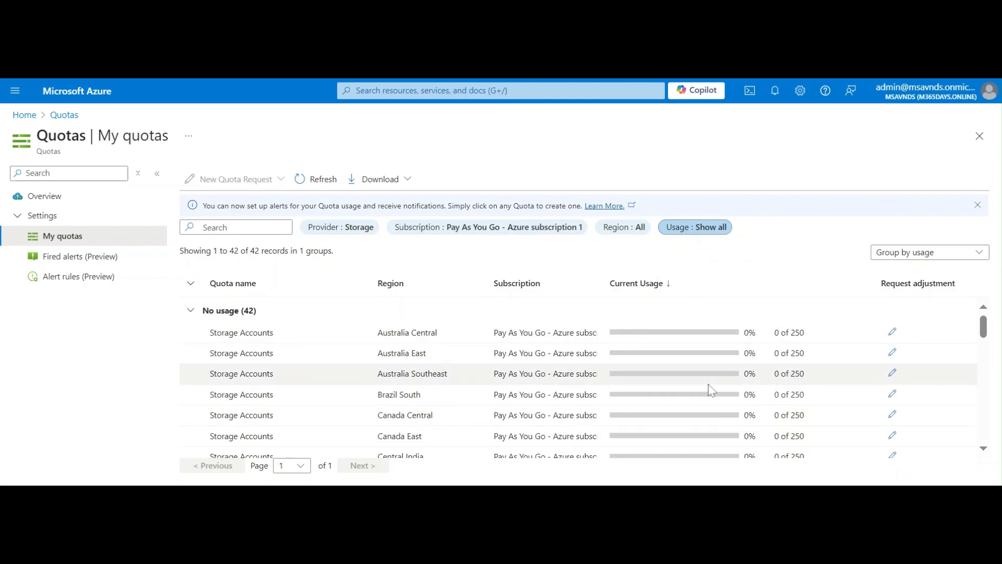
Change the provider filter from Storage to Search, listing 294 quota records.
left_click(624, 229)
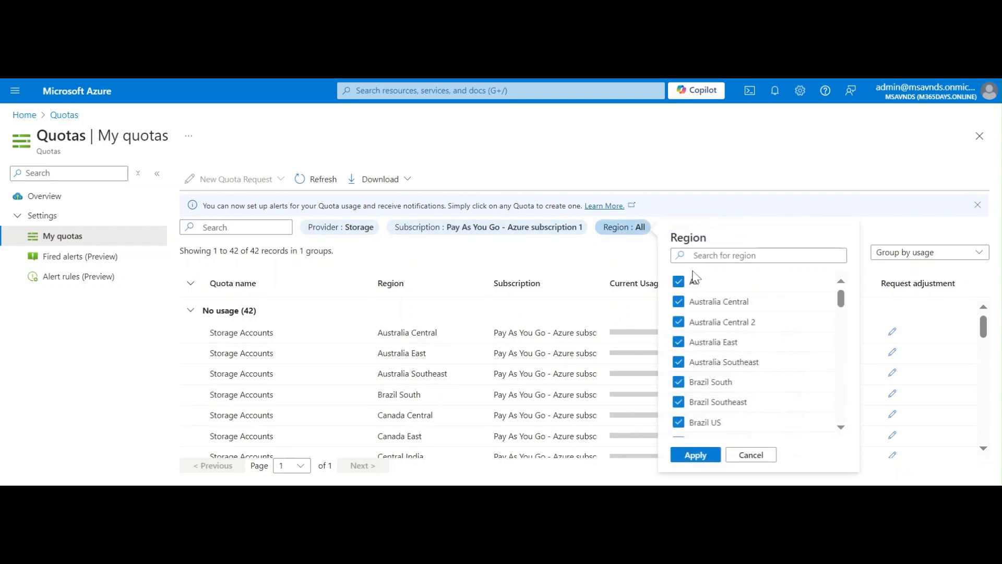
left_click(620, 260)
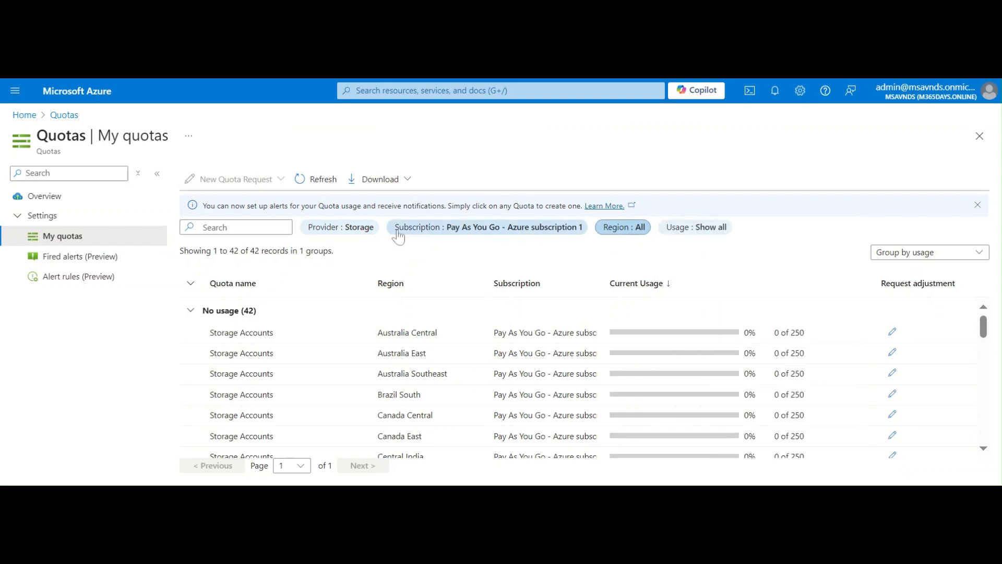
left_click(335, 229)
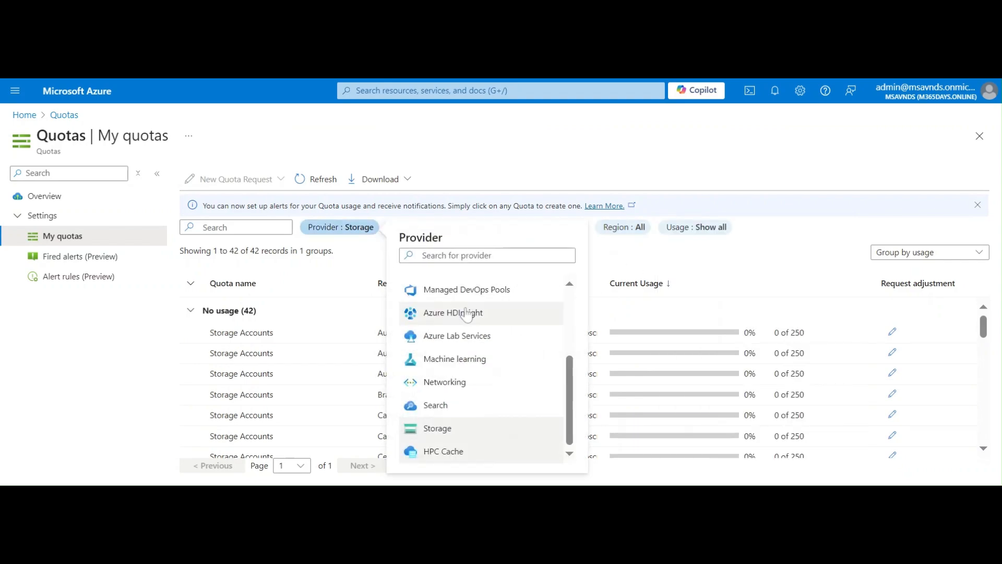
scroll(480, 324, "up", 3)
left_click(359, 254)
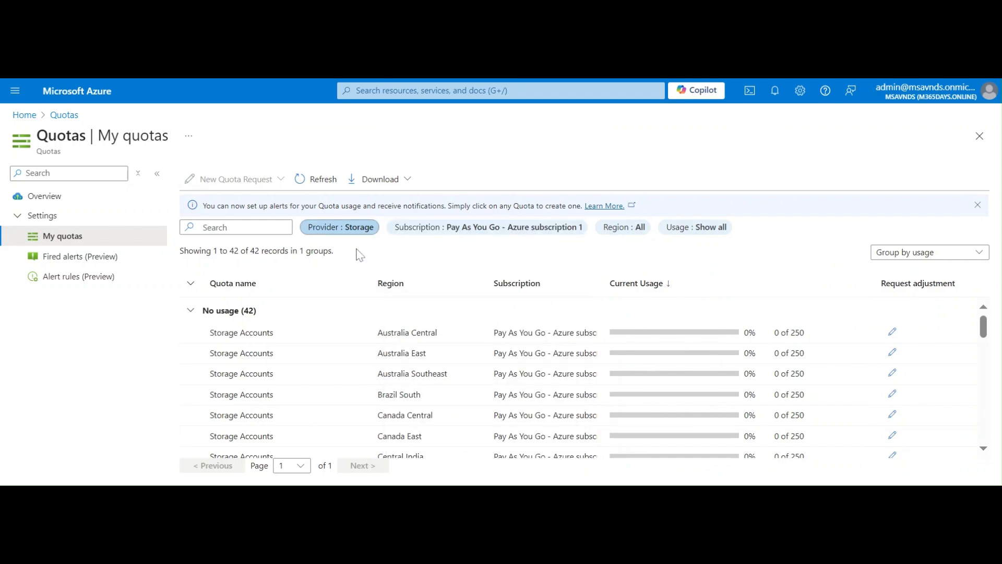
left_click(334, 232)
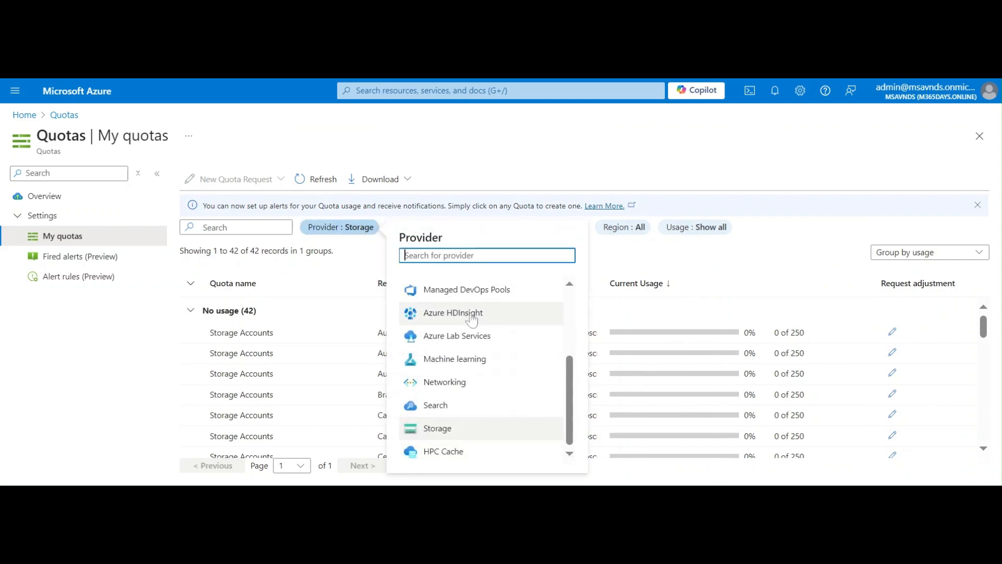
scroll(497, 407, "up", 3)
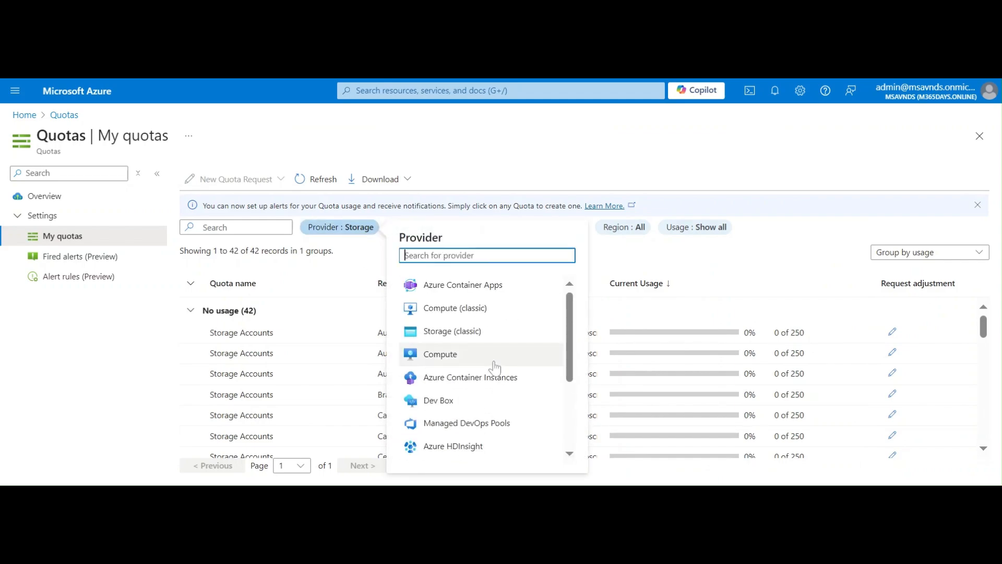
scroll(493, 362, "down", 3)
left_click(480, 406)
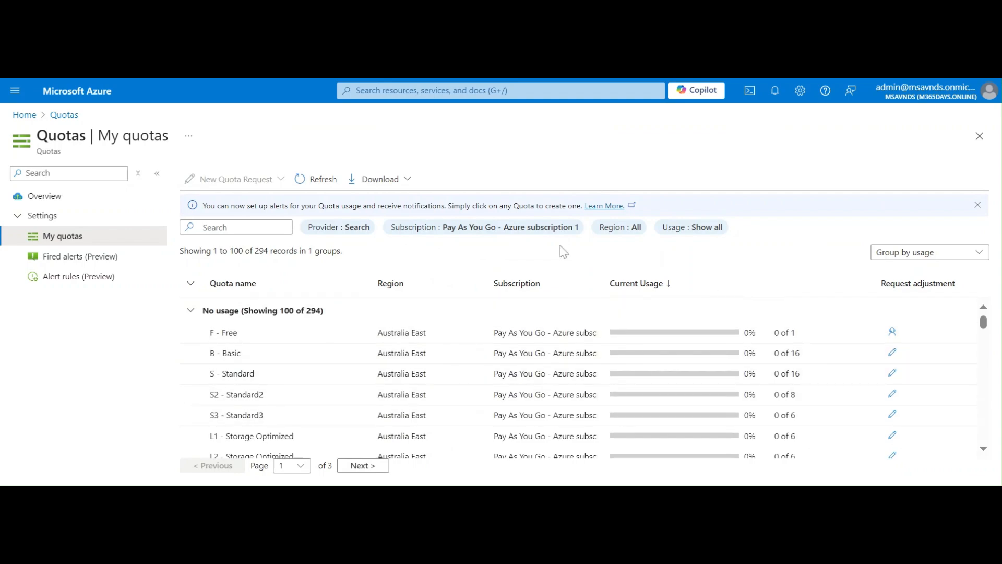
Glance at the export formats, then return to the Quotas overview tiles.
left_click(398, 188)
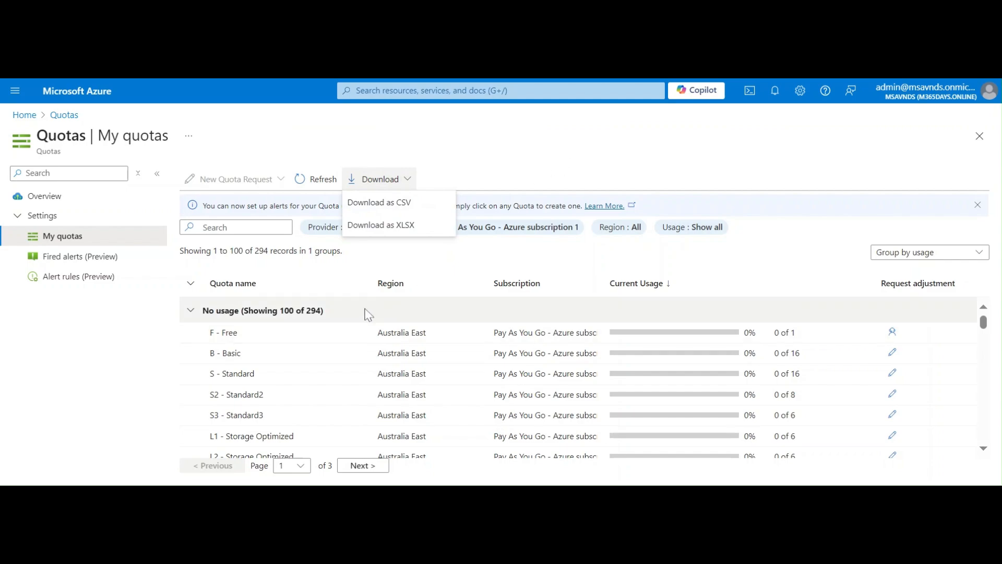
left_click(380, 182)
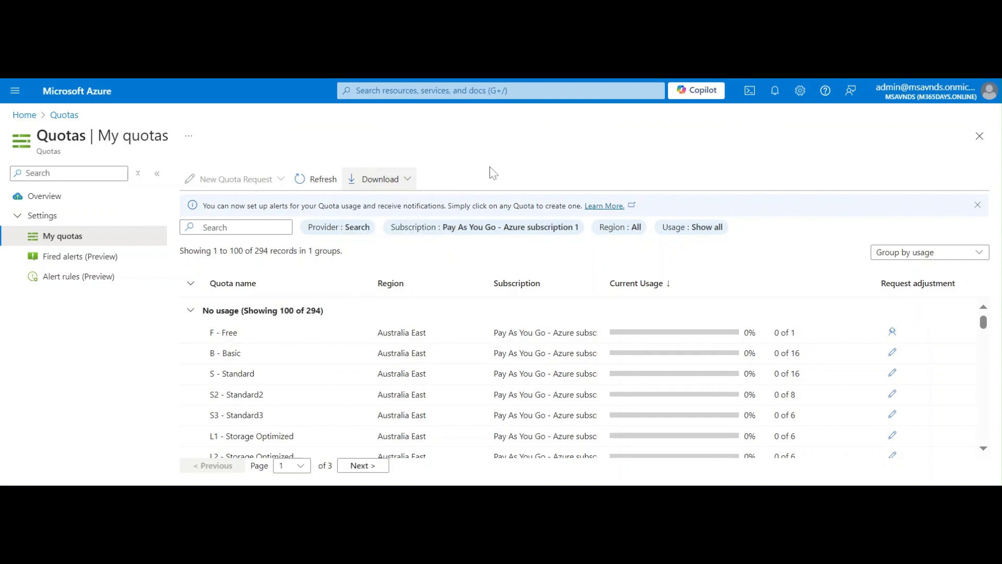
left_click(59, 203)
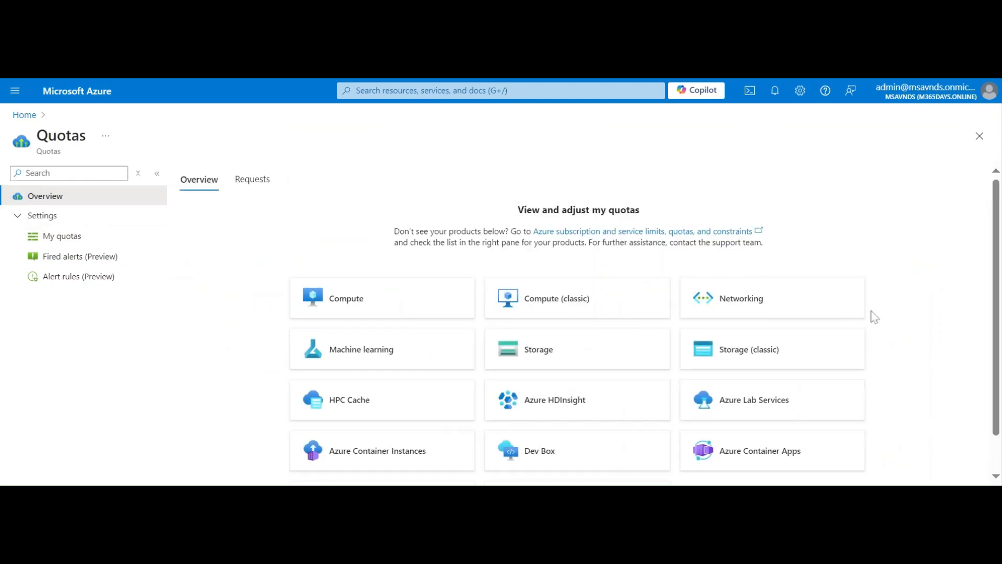
scroll(897, 324, "down", 1)
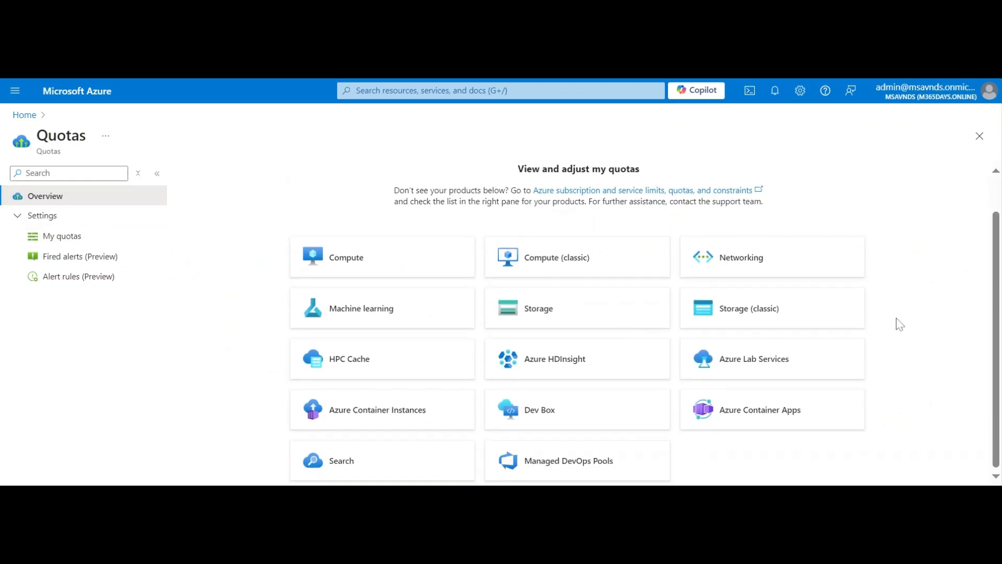